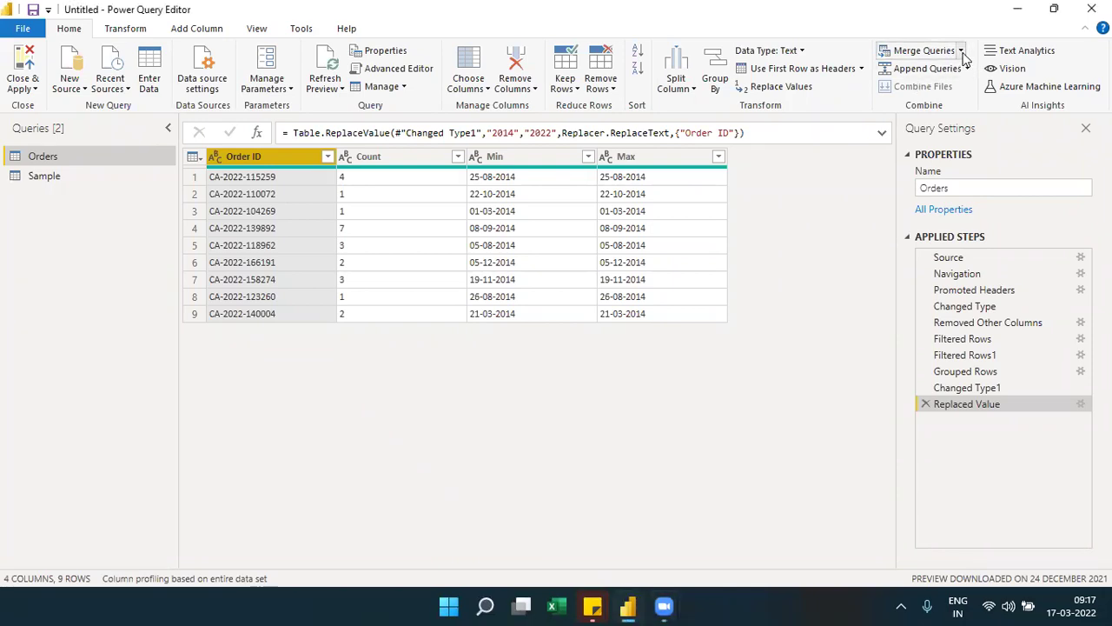
# Examine the join kinds offered for merging Orders with the Sample table on its Dept column, and cancel the merge.
pyautogui.click(961, 54)
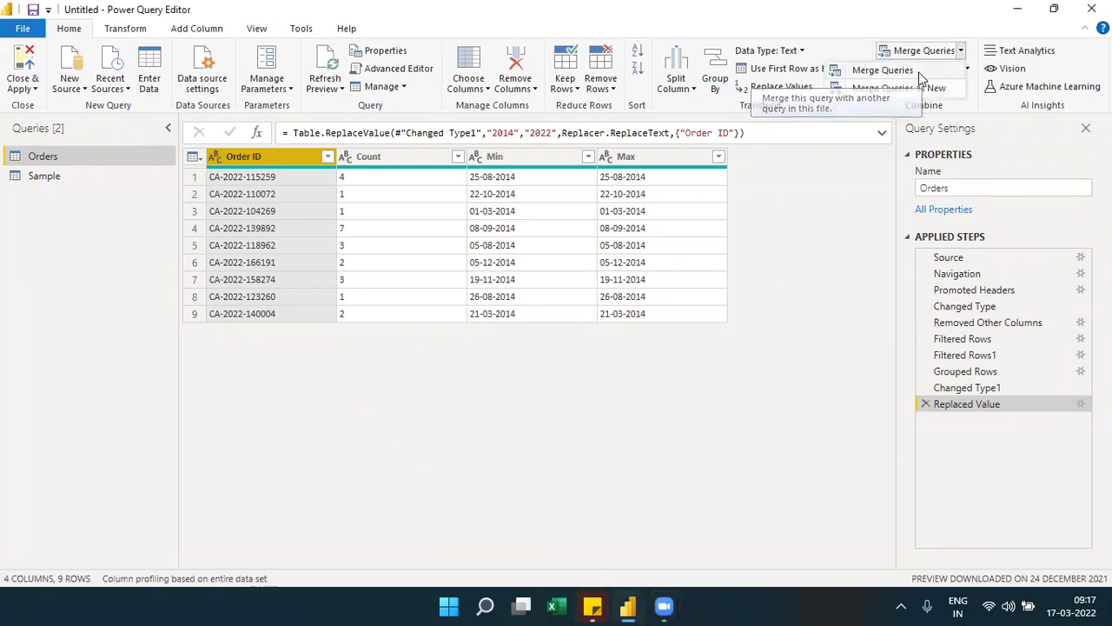
pyautogui.click(922, 73)
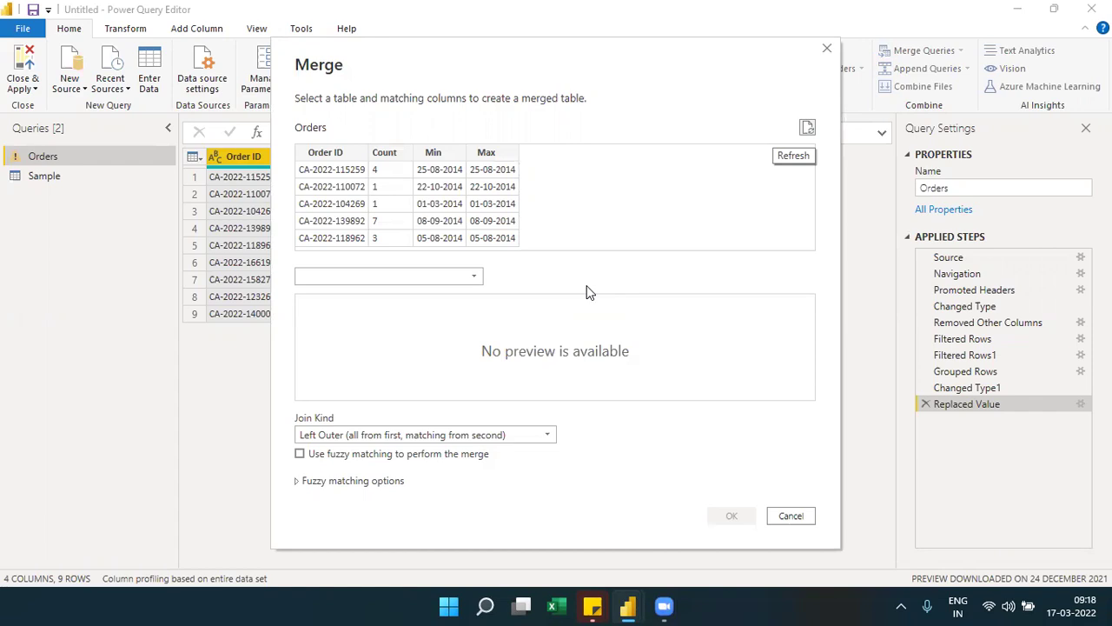
pyautogui.click(474, 276)
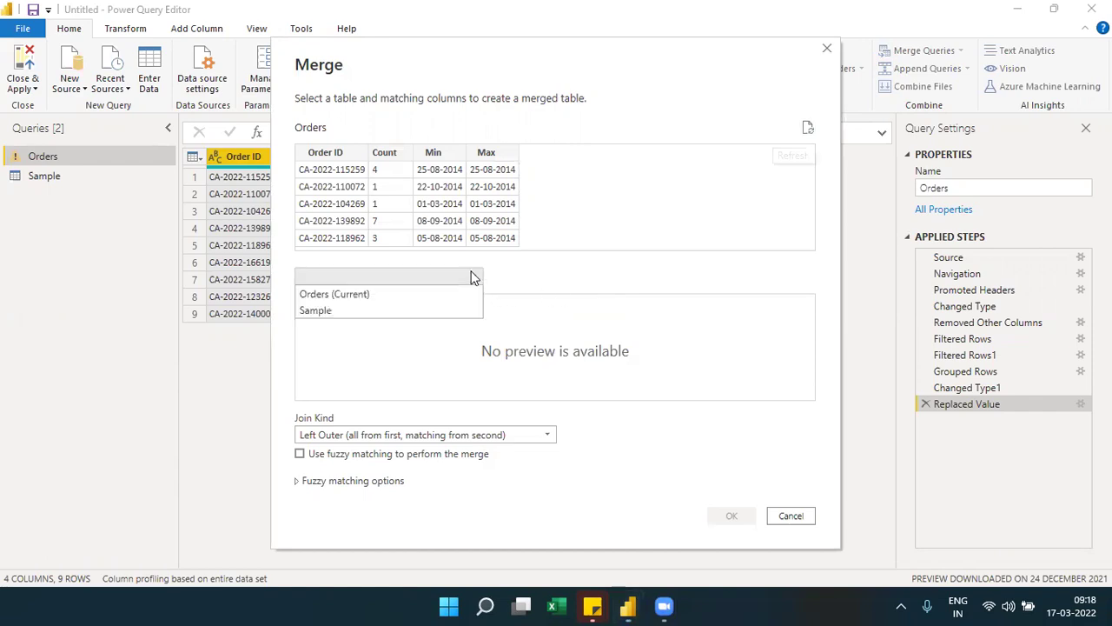
pyautogui.click(362, 311)
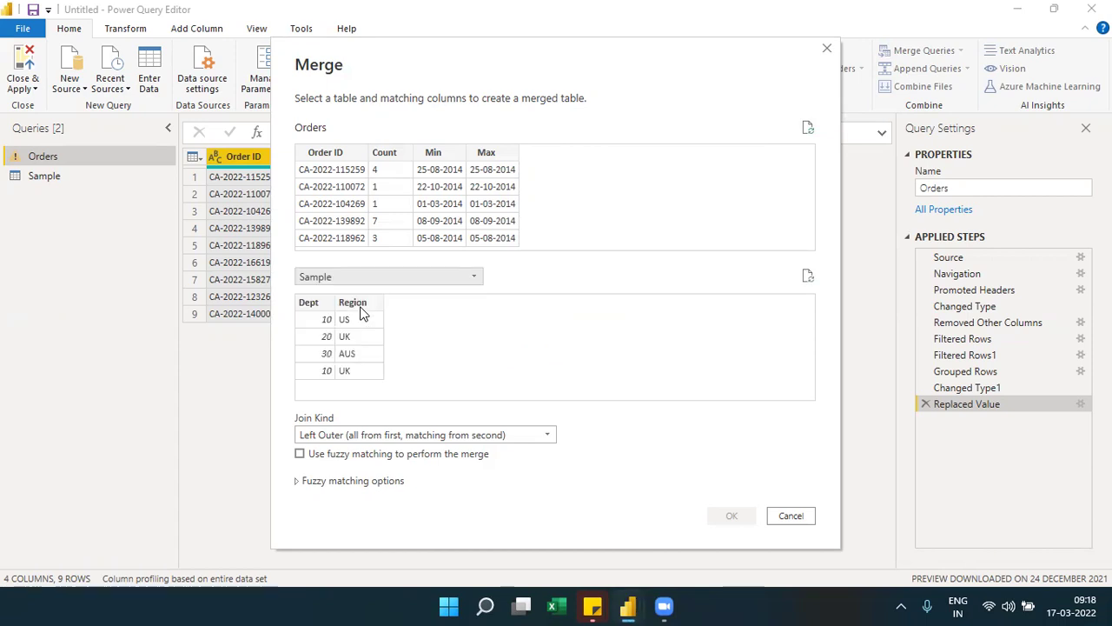
pyautogui.click(309, 303)
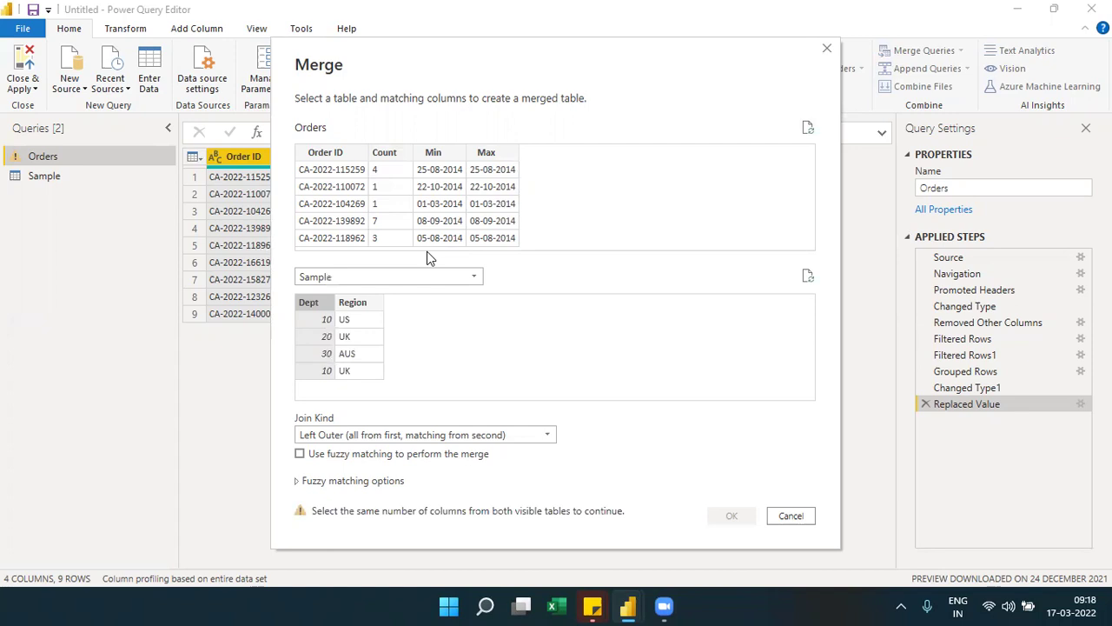
pyautogui.click(549, 436)
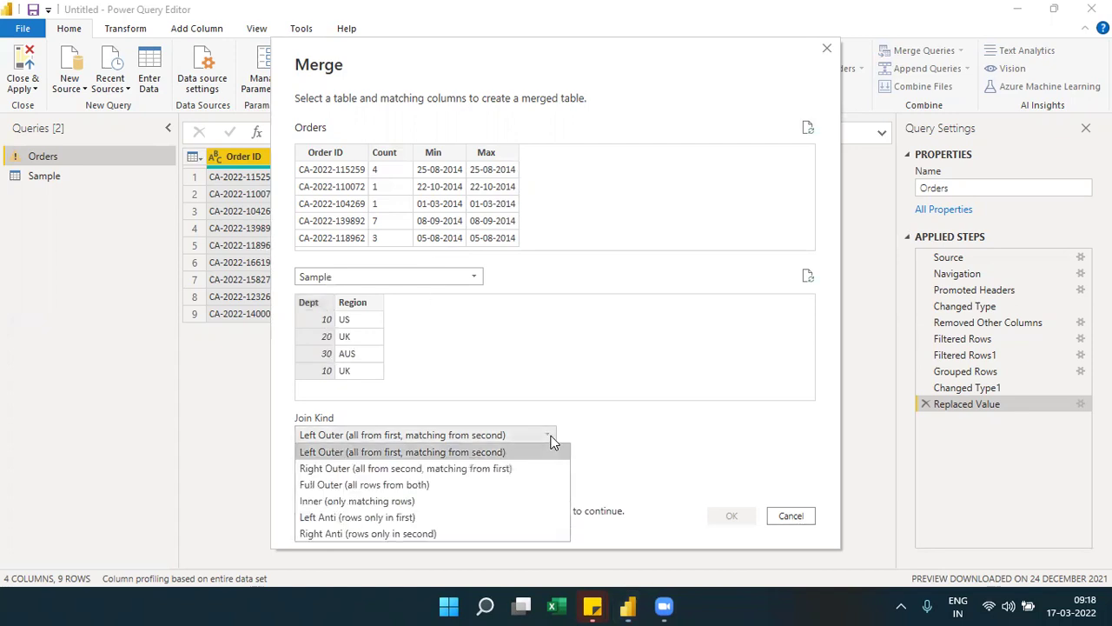
pyautogui.click(779, 516)
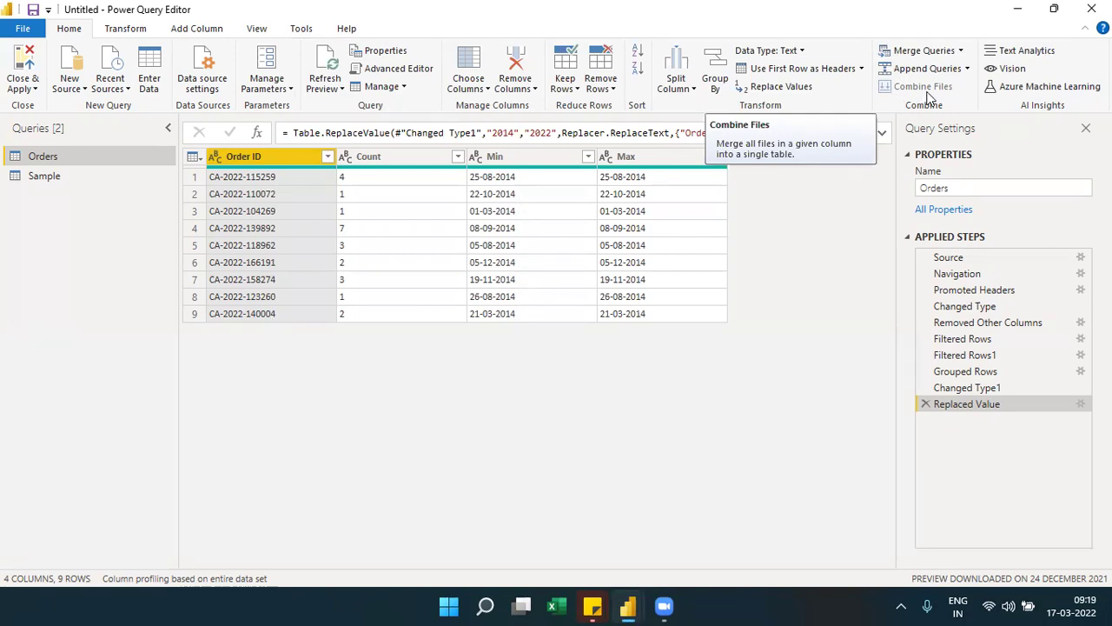
pyautogui.click(125, 29)
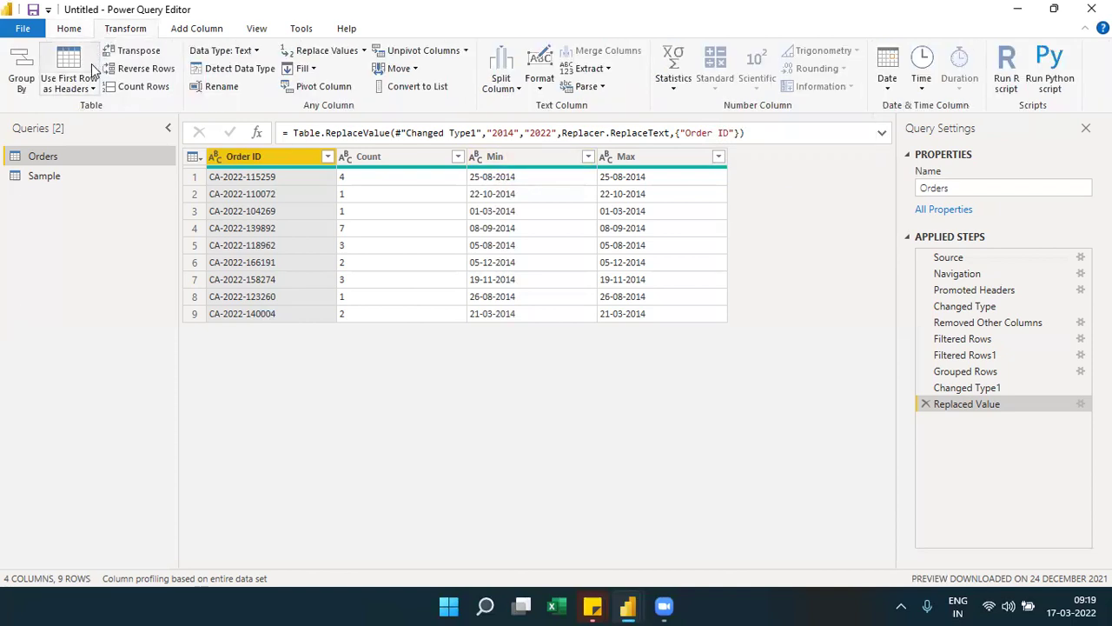
pyautogui.click(70, 28)
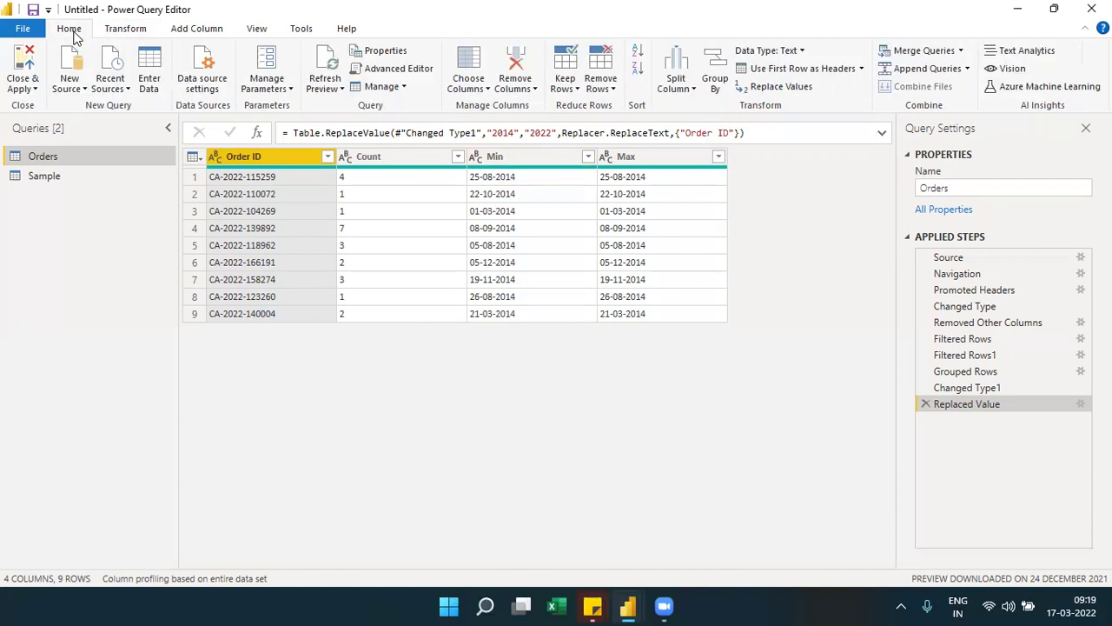
pyautogui.click(81, 89)
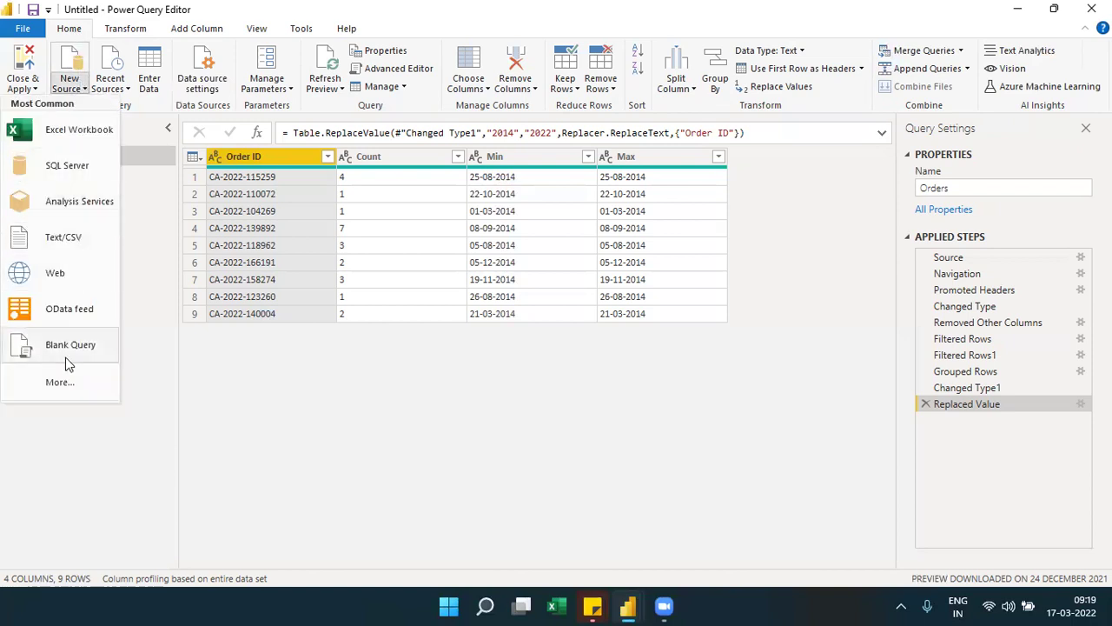
pyautogui.click(61, 384)
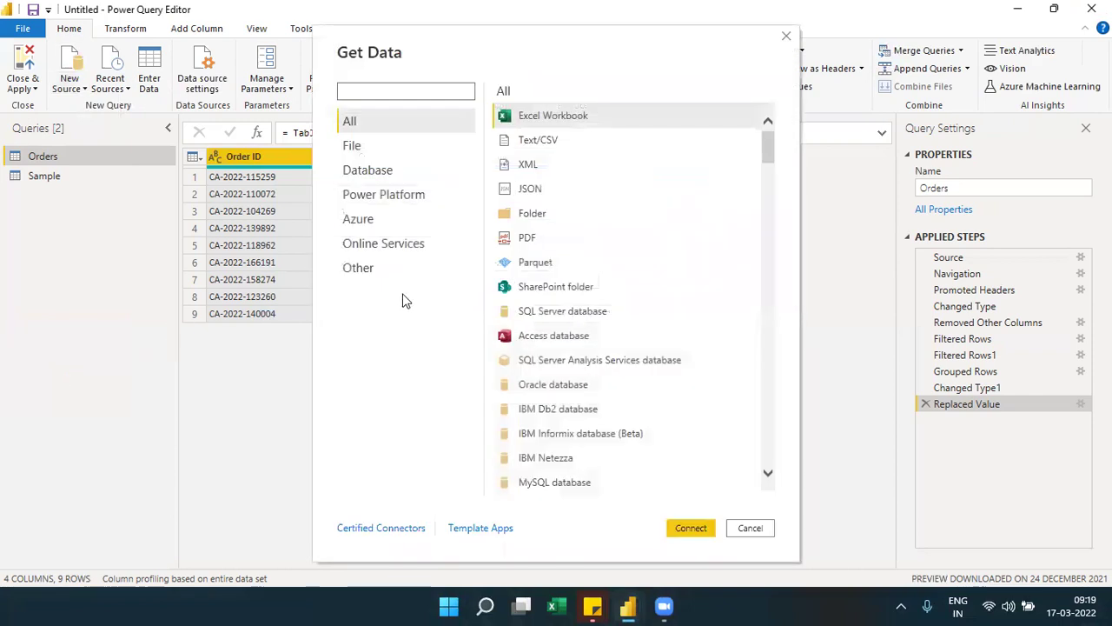
pyautogui.click(565, 224)
pyautogui.doubleClick(565, 224)
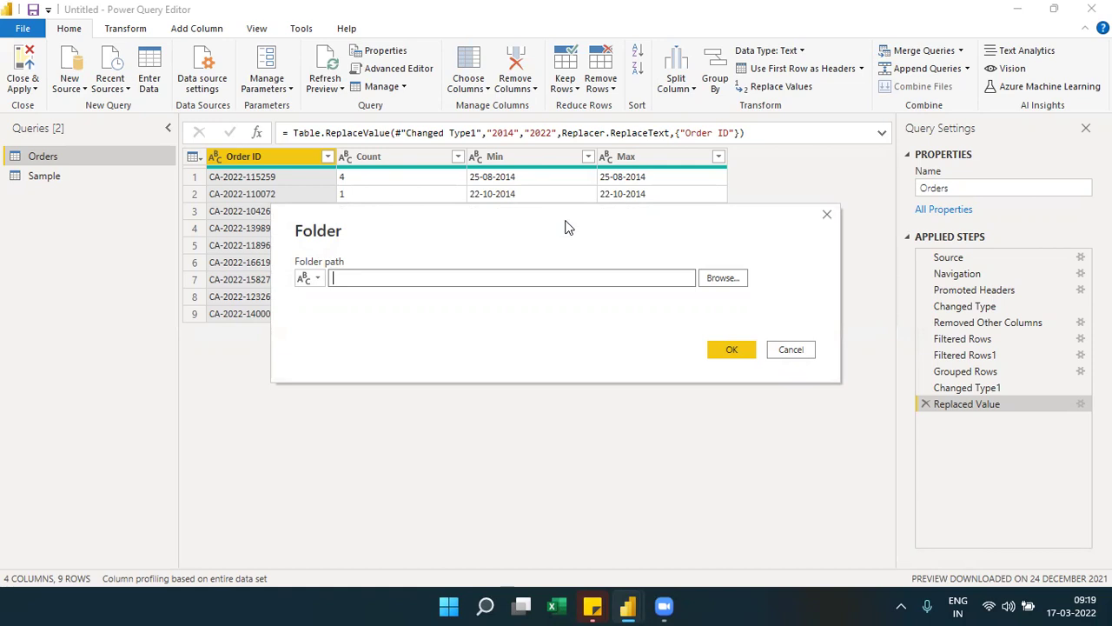
pyautogui.click(724, 281)
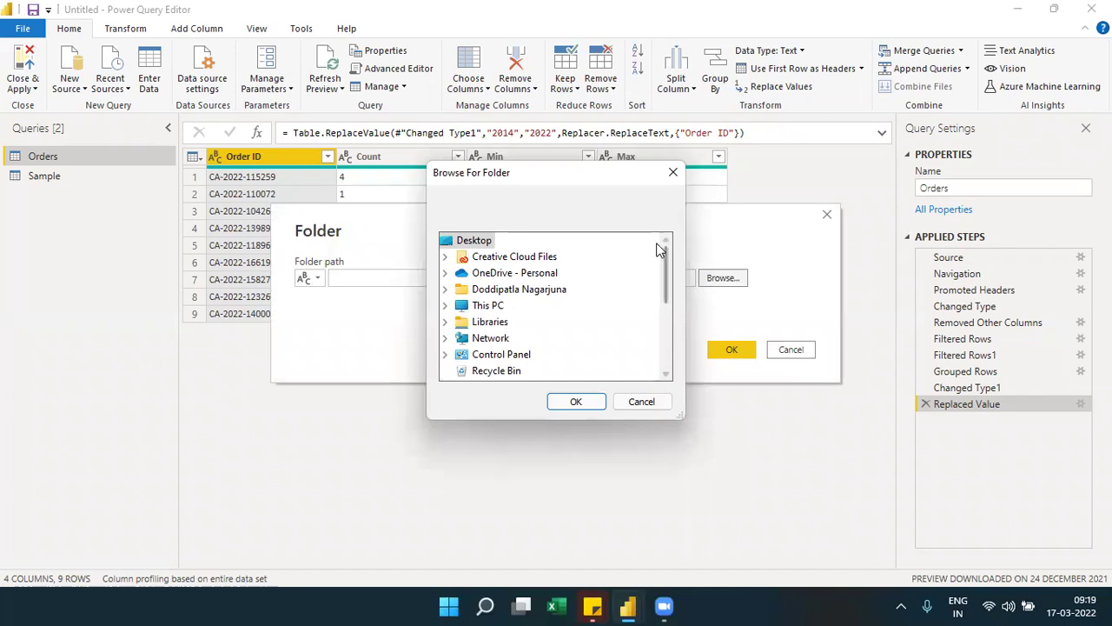
pyautogui.click(673, 172)
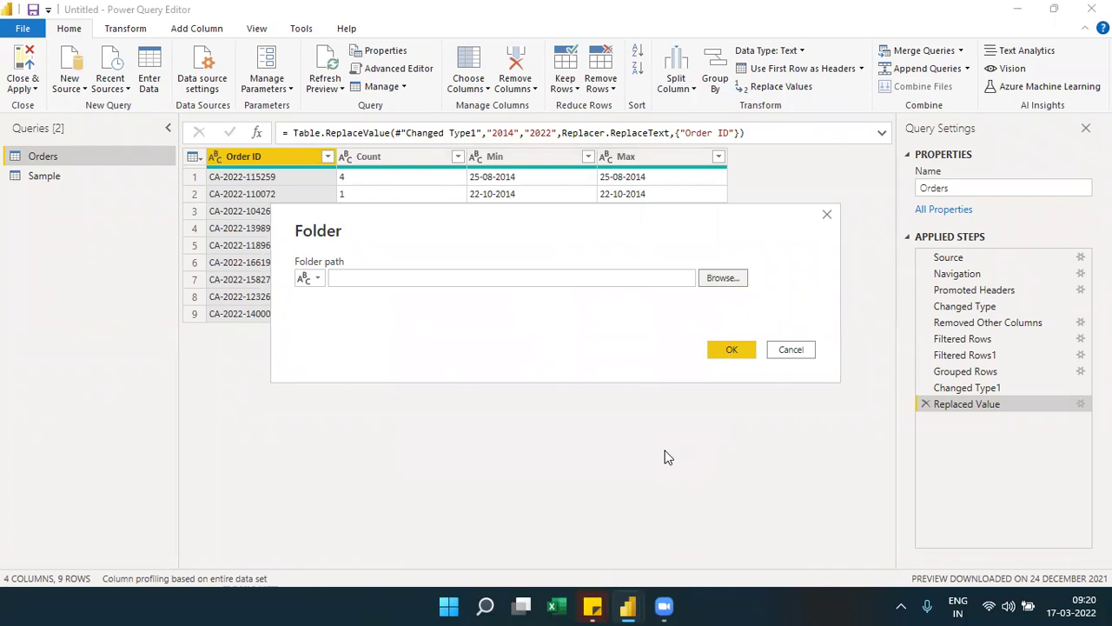
pyautogui.click(790, 351)
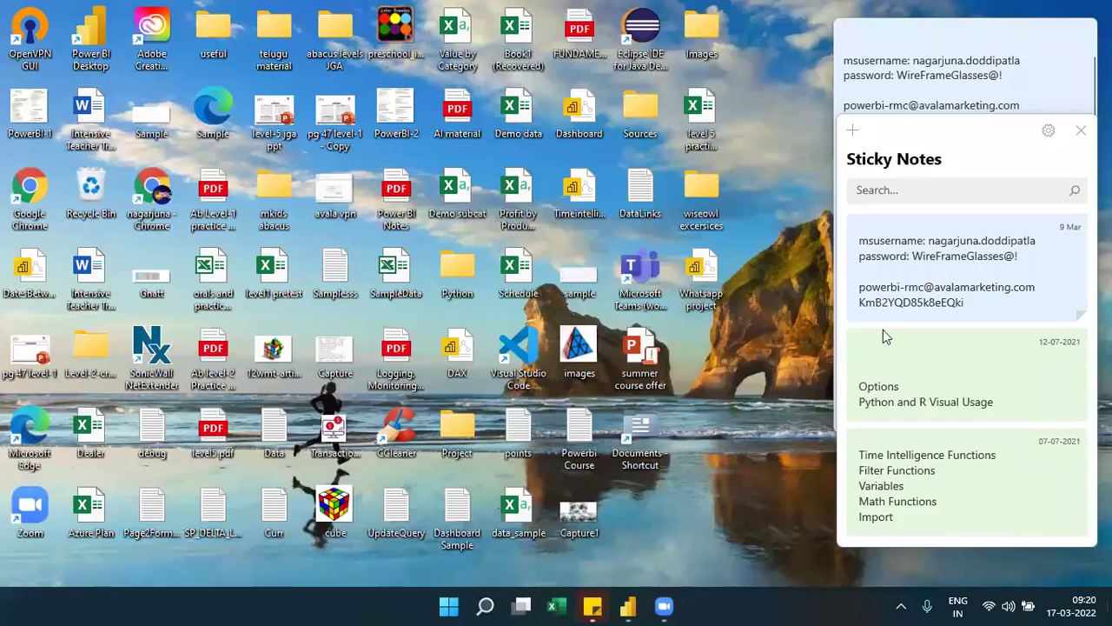
# Open the Sources folder from the desktop, sort its contents by type, and open the Combine subfolder.
pyautogui.press('super+d')
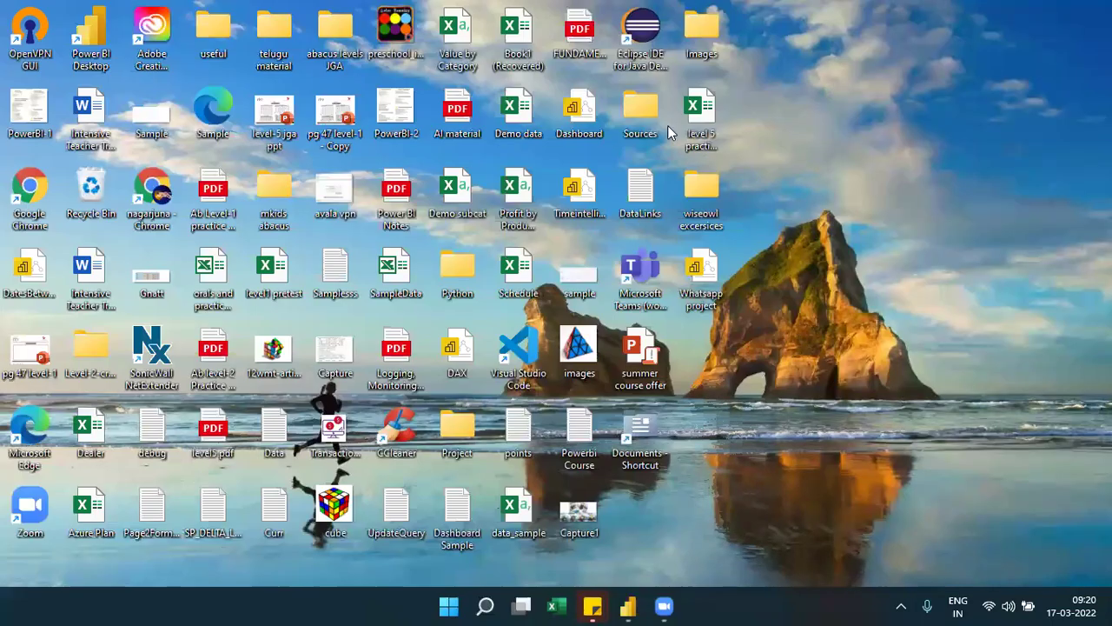
pyautogui.click(647, 123)
pyautogui.doubleClick(647, 123)
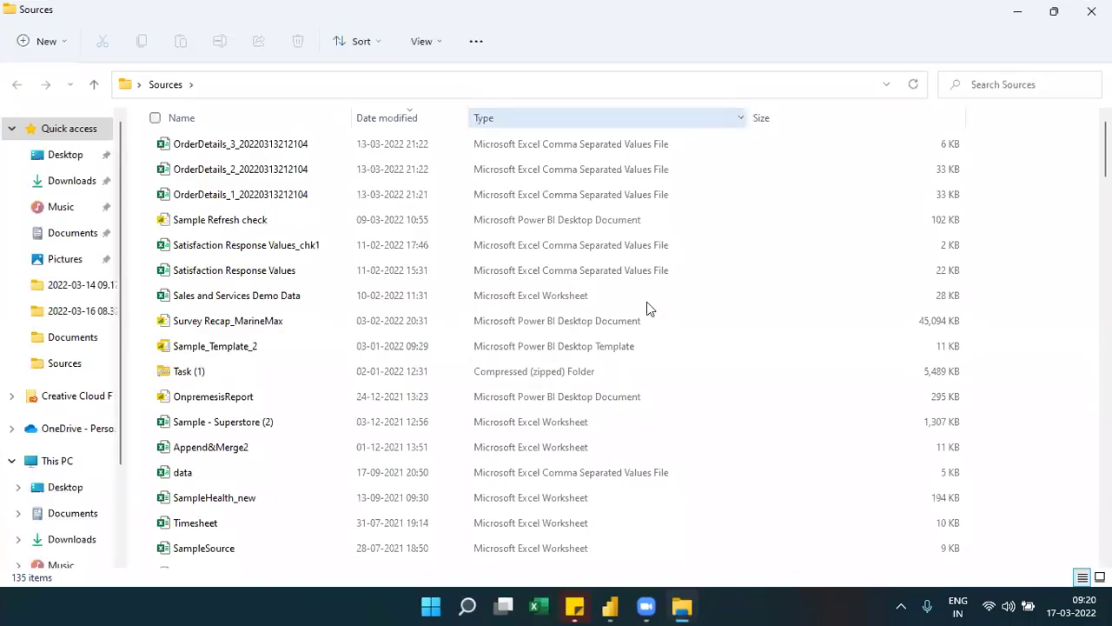
pyautogui.click(551, 126)
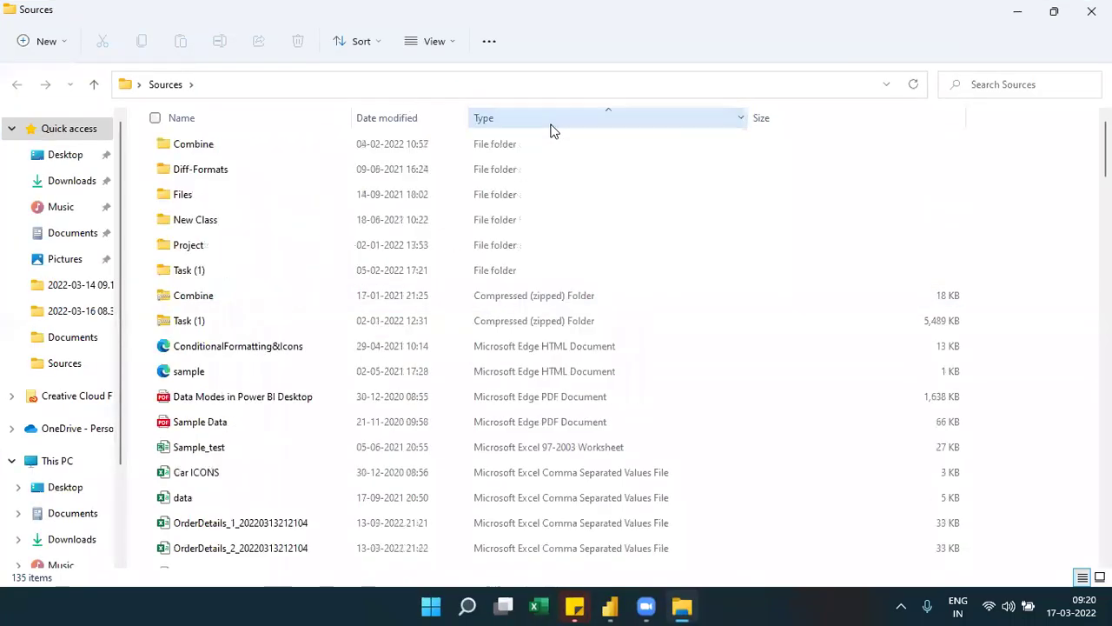
pyautogui.click(209, 150)
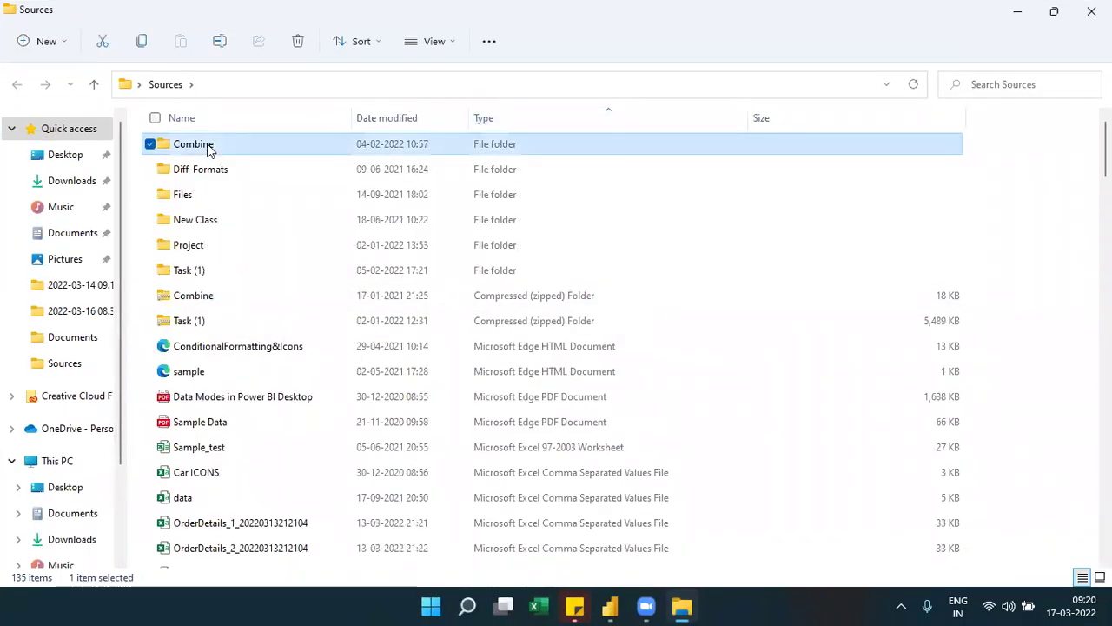
pyautogui.doubleClick(207, 146)
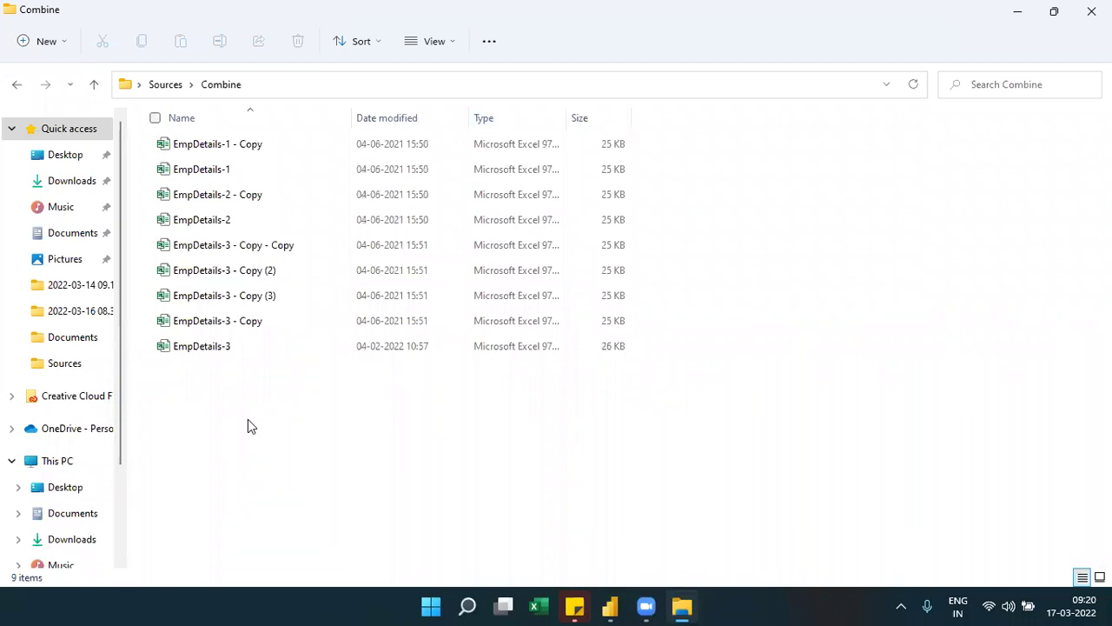
# Inspect the employee records in the EmpDetails-1 and EmpDetails-2 workbooks, keeping Excel's unopened recovered files when closing.
pyautogui.click(186, 173)
pyautogui.doubleClick(186, 174)
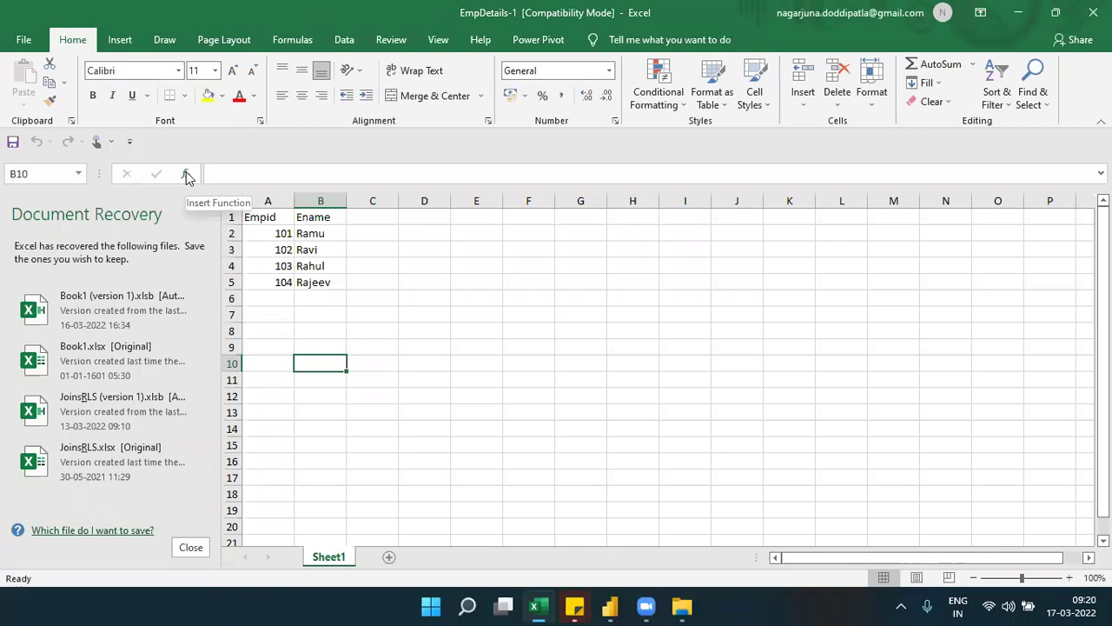
pyautogui.click(274, 215)
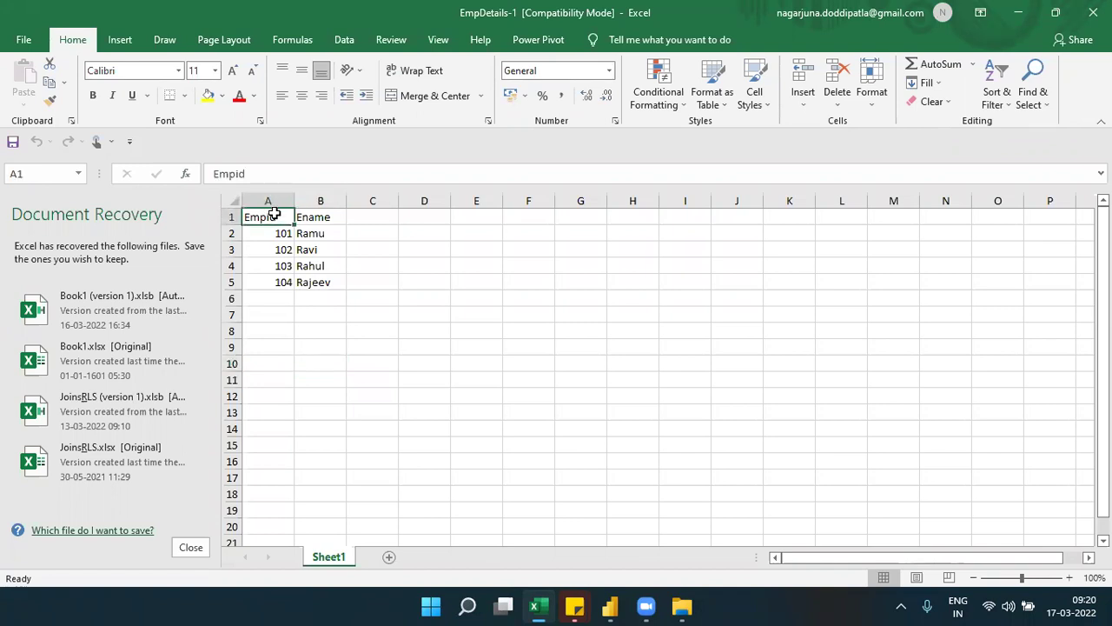
pyautogui.press('Right')
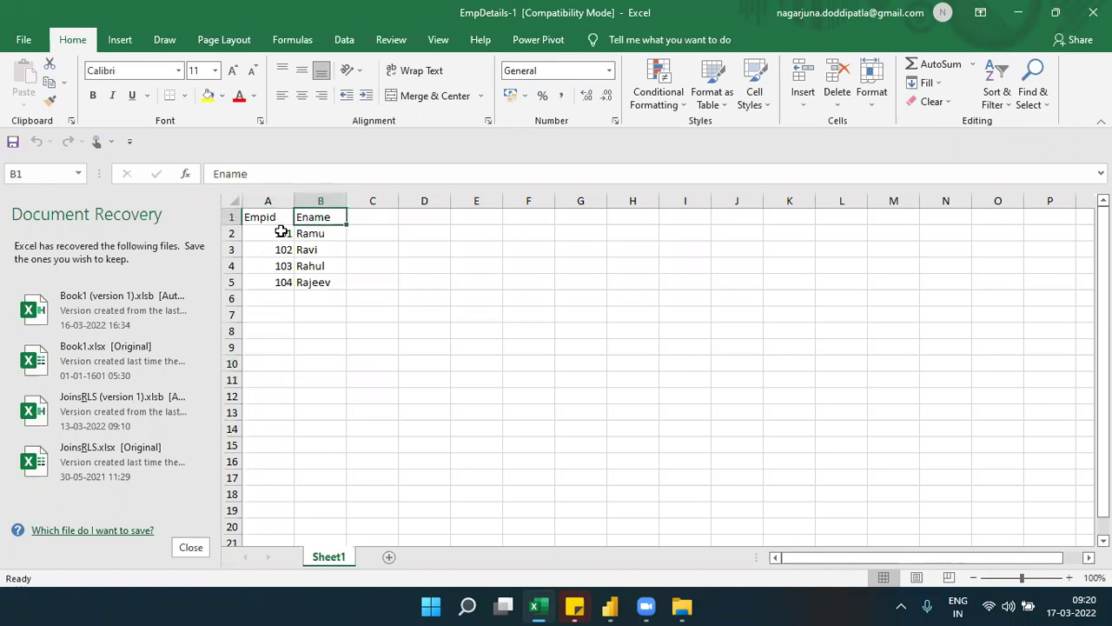
pyautogui.moveTo(283, 233); pyautogui.dragTo(314, 281)
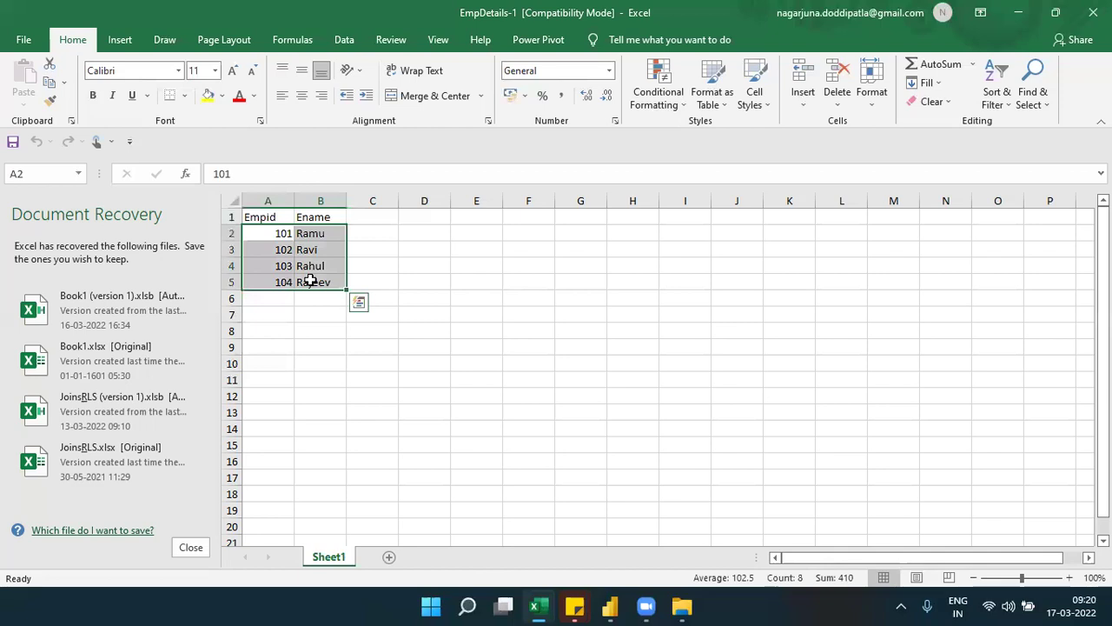
pyautogui.click(1093, 12)
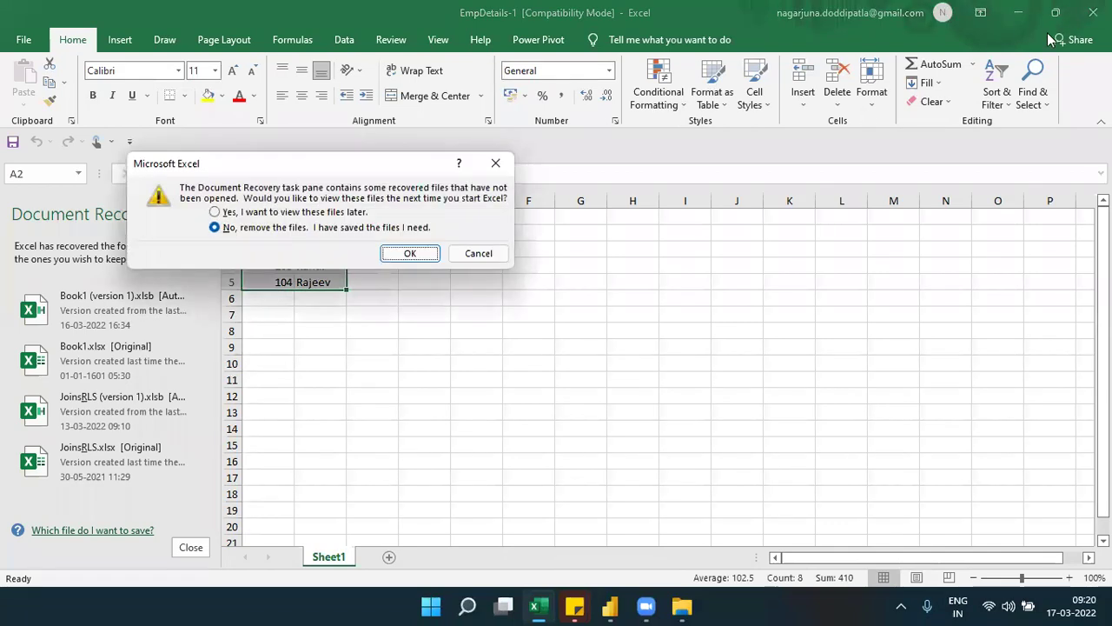
pyautogui.click(358, 213)
pyautogui.click(402, 253)
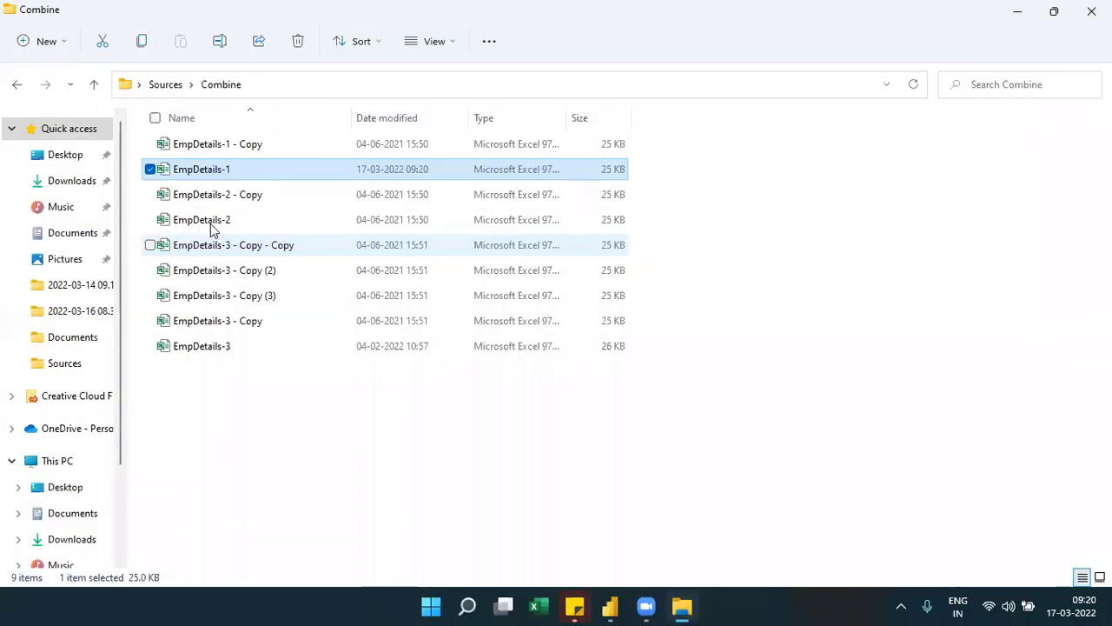
pyautogui.click(212, 224)
pyautogui.doubleClick(211, 225)
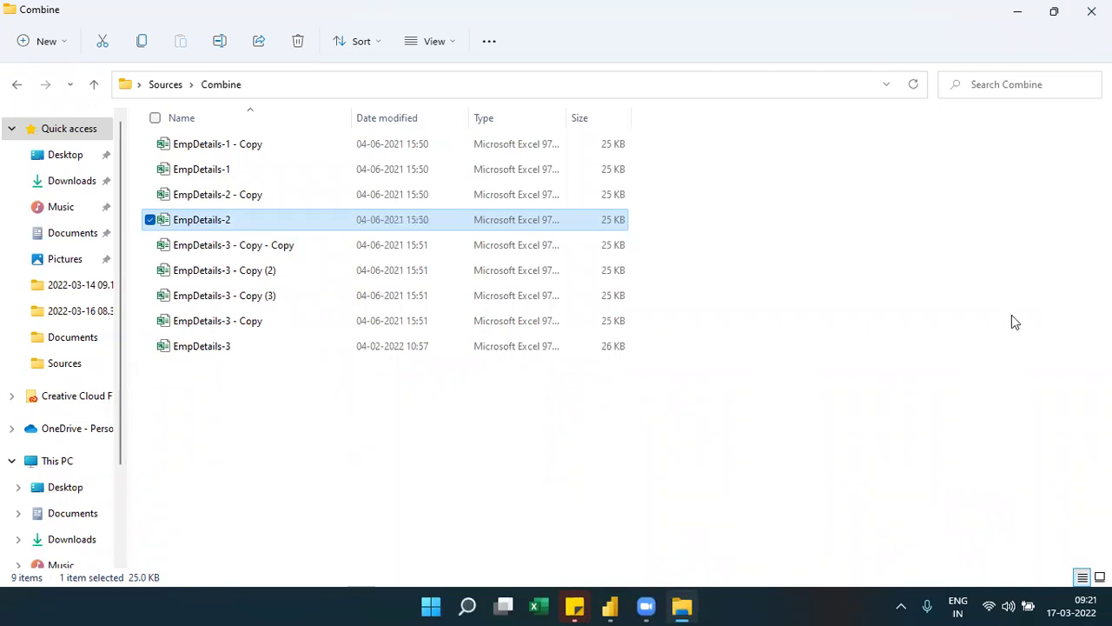
# Switch to Power Query Editor and connect a new Folder data source to the Combine folder inside Sources on the desktop.
pyautogui.moveTo(612, 606)
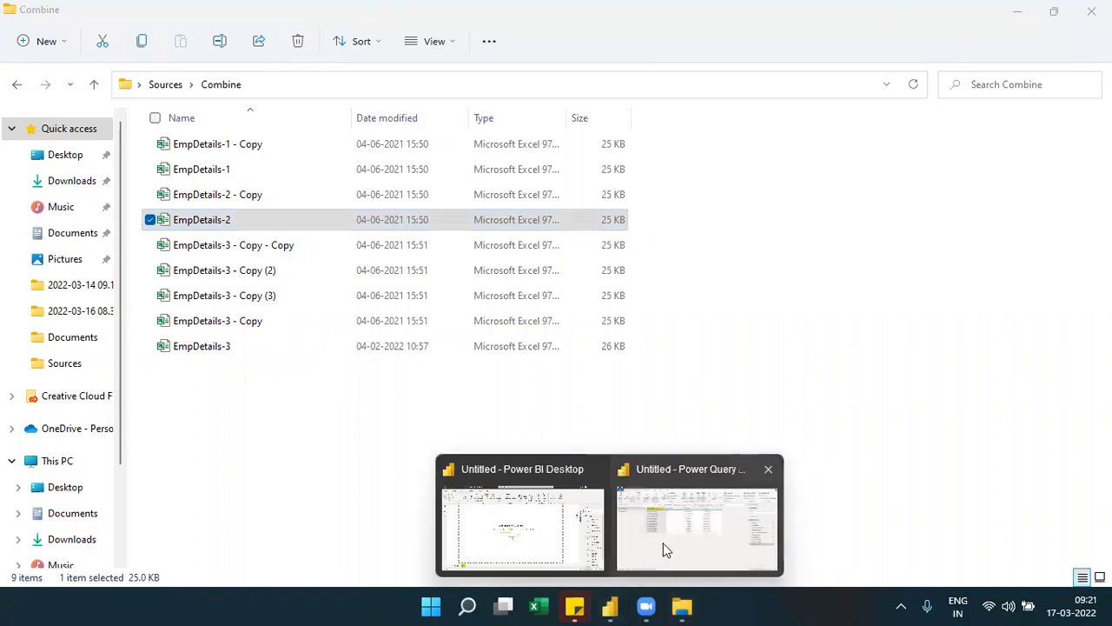
pyautogui.click(662, 548)
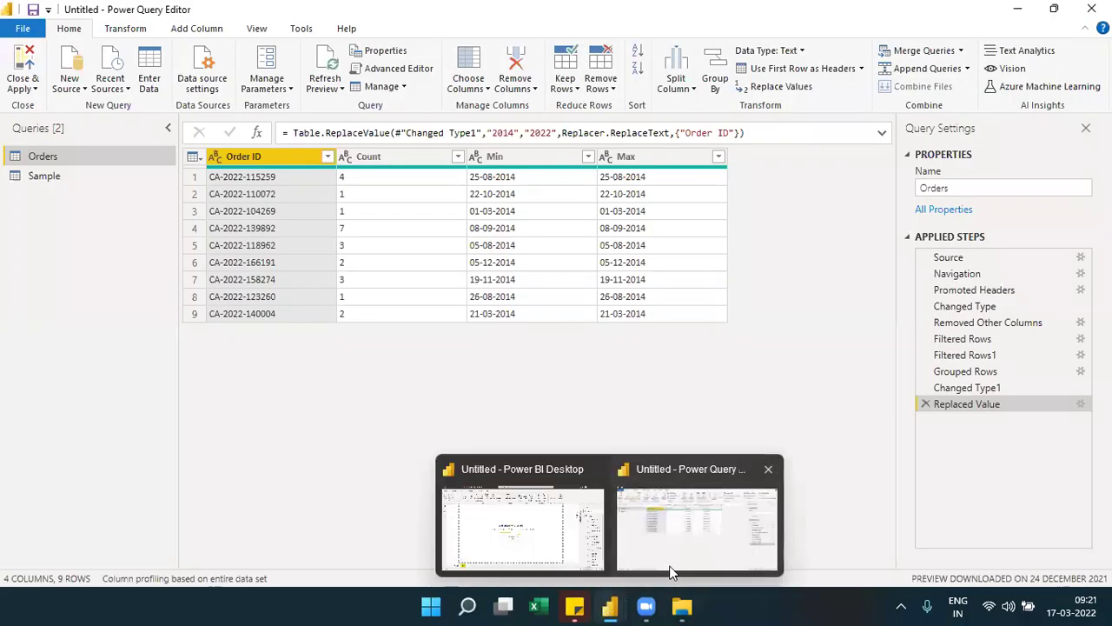
pyautogui.click(85, 87)
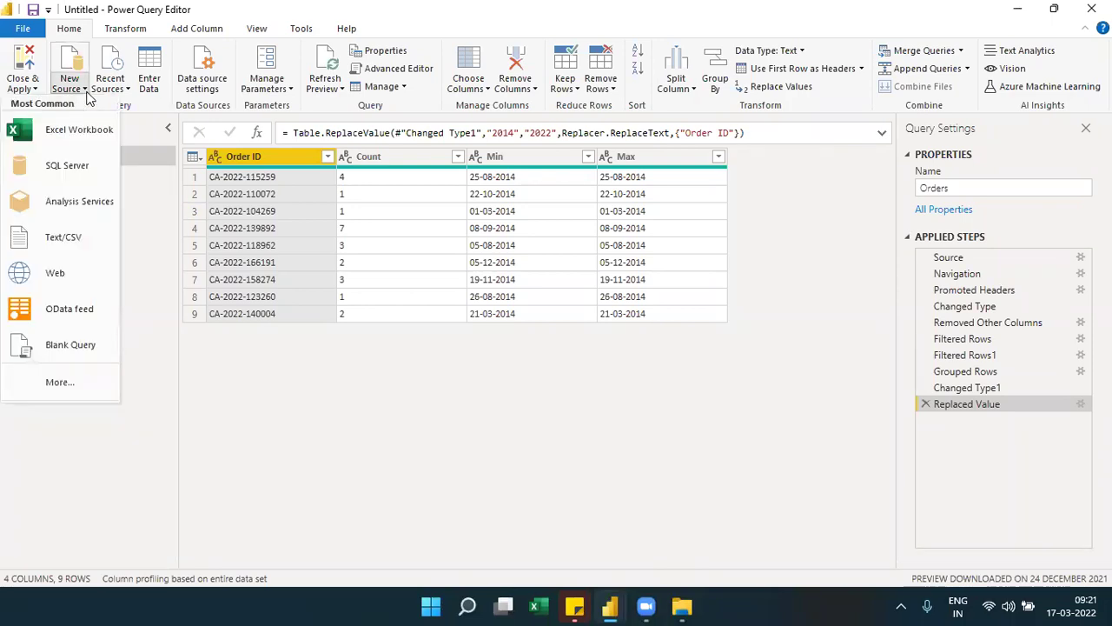
pyautogui.click(63, 383)
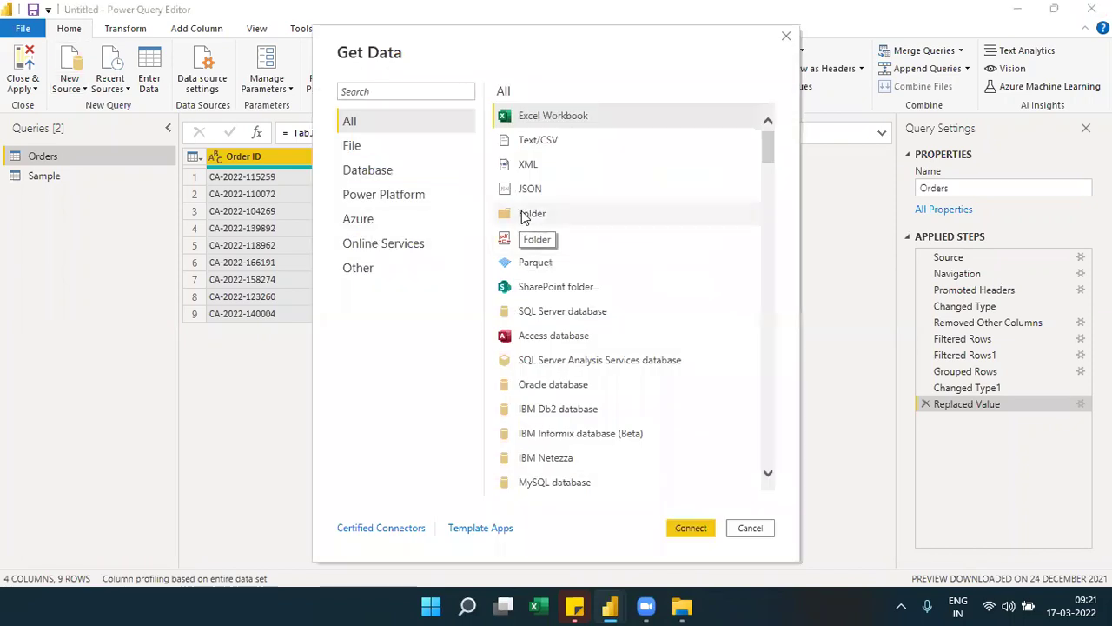
pyautogui.doubleClick(524, 216)
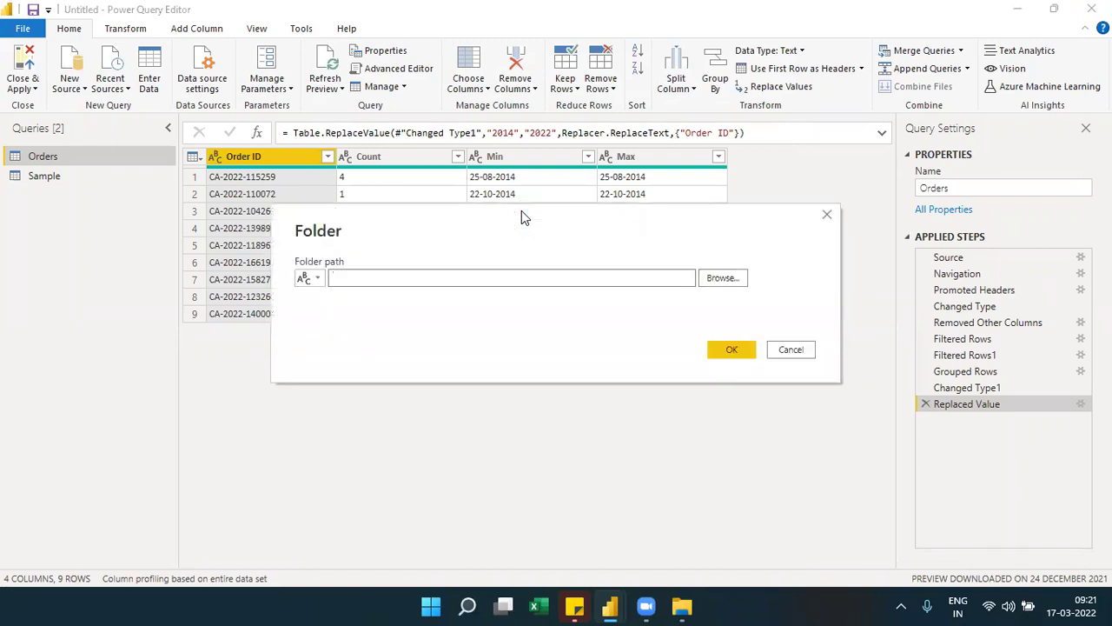
pyautogui.click(721, 280)
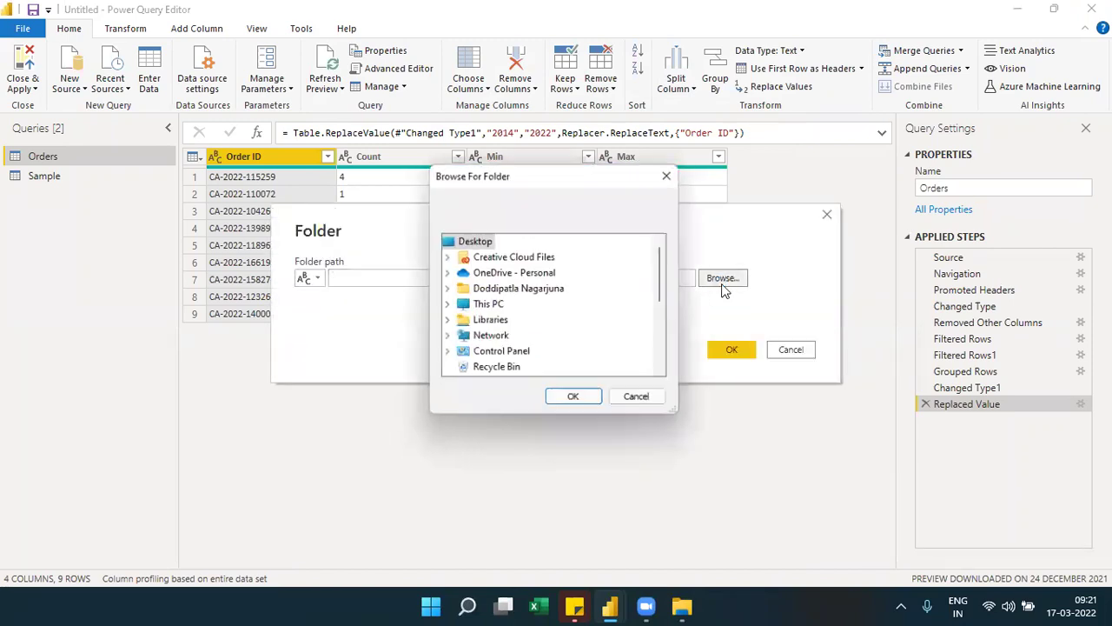
pyautogui.click(667, 331)
pyautogui.scroll(-1, 668, 339)
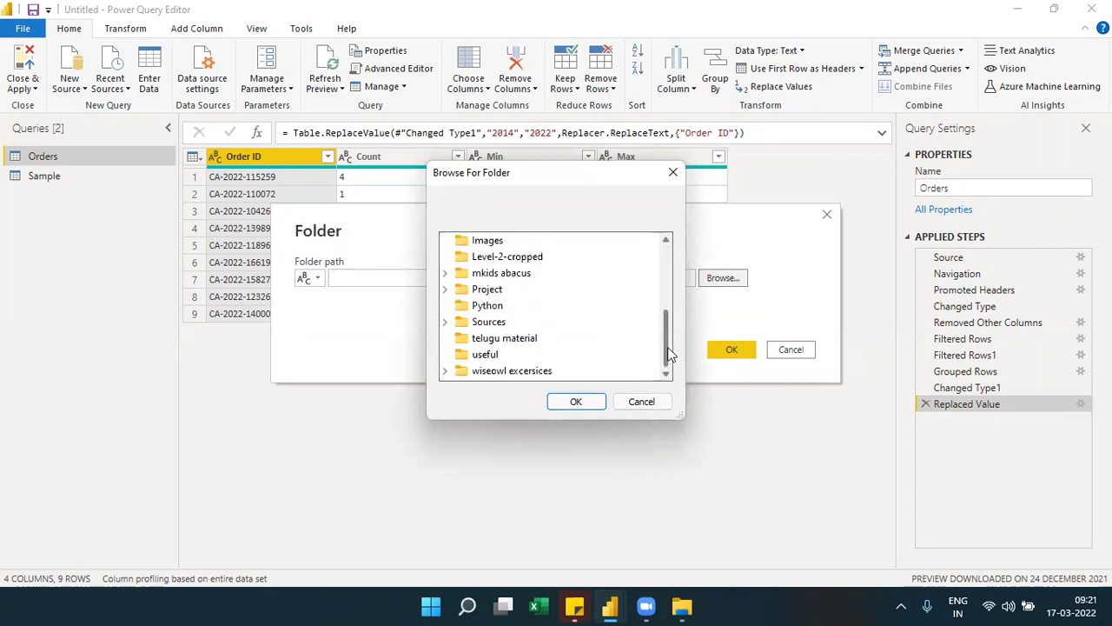
pyautogui.click(444, 322)
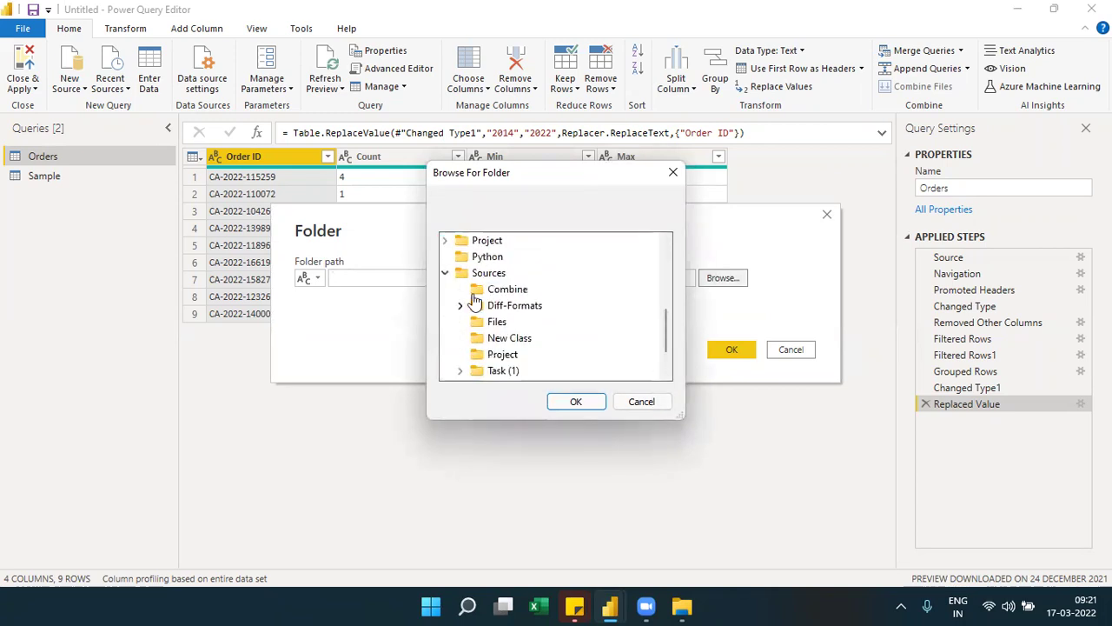
pyautogui.click(501, 292)
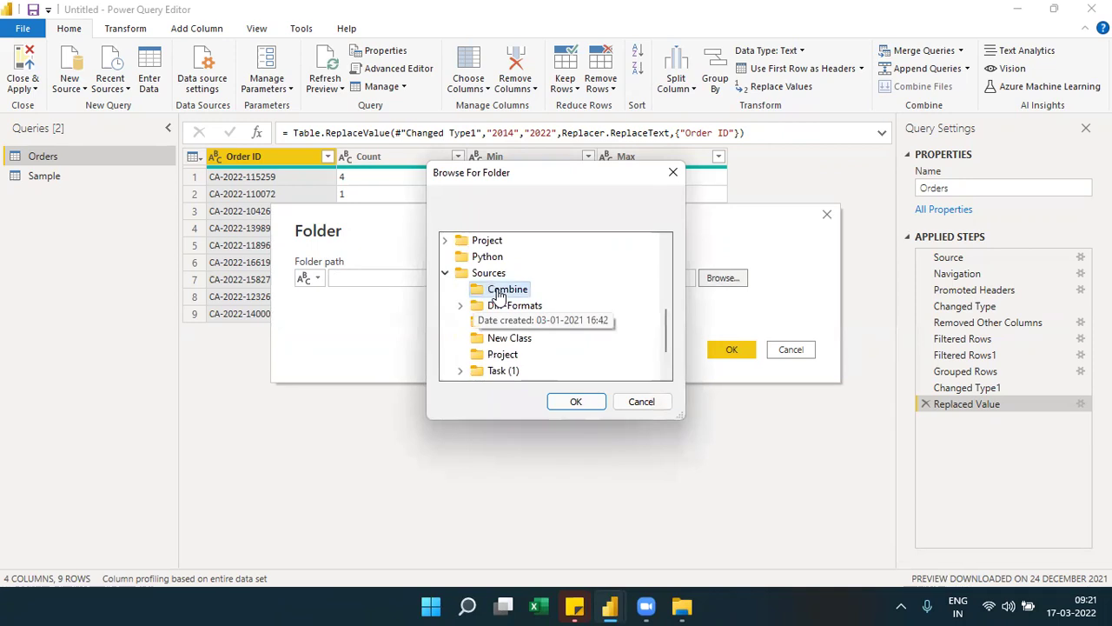
pyautogui.click(570, 402)
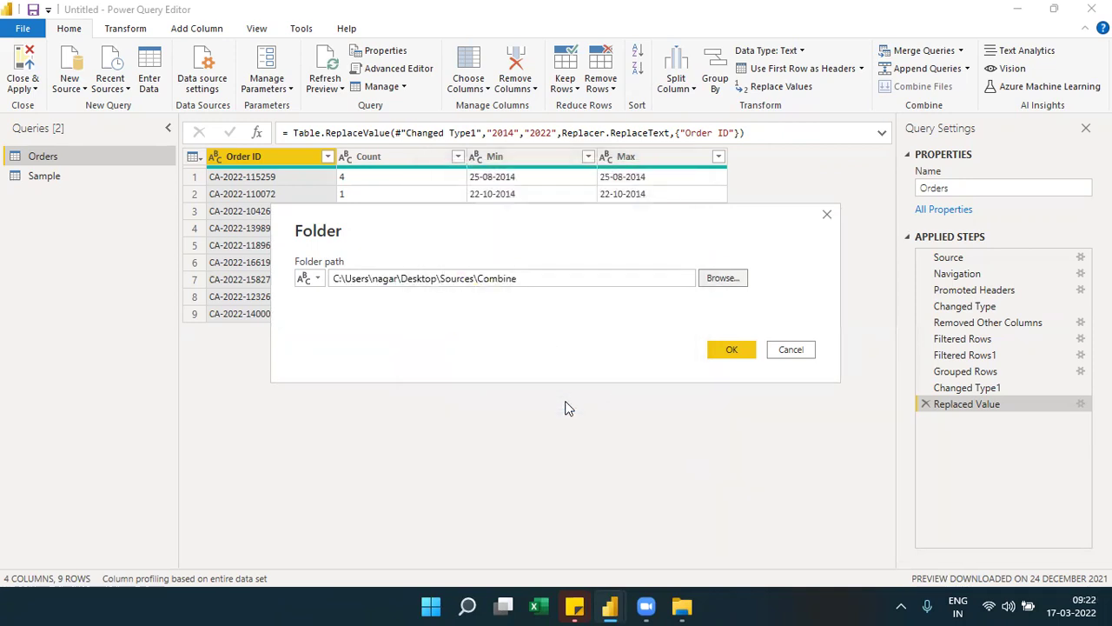
pyautogui.click(725, 349)
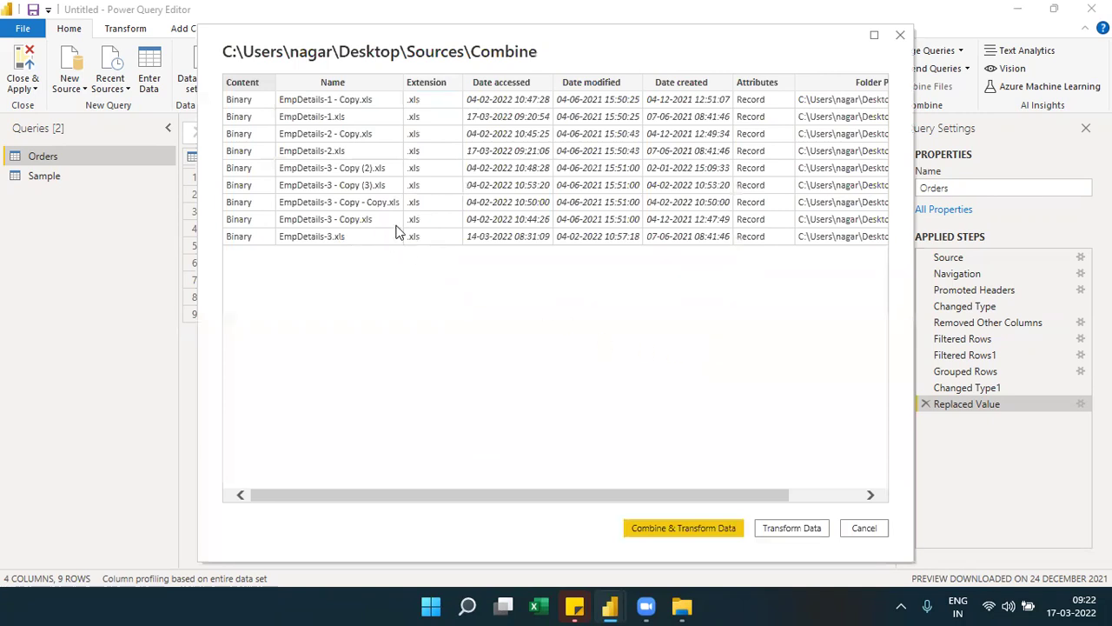
# Try to combine and transform the folder's files with First file as the sample and Sheet1 as the extracted object.
pyautogui.click(683, 532)
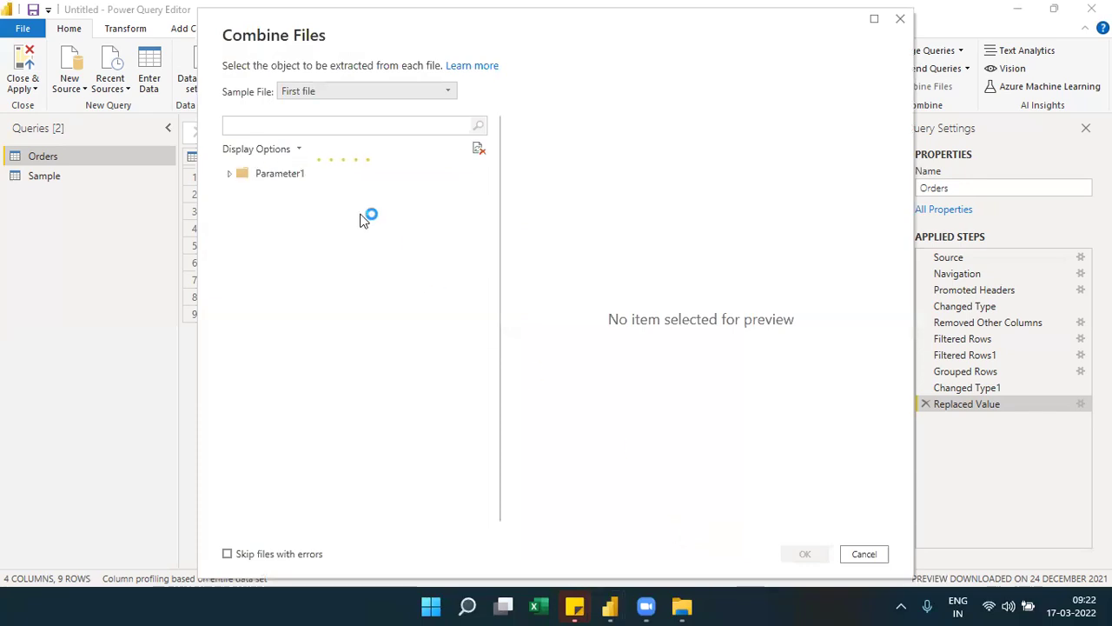
pyautogui.click(260, 193)
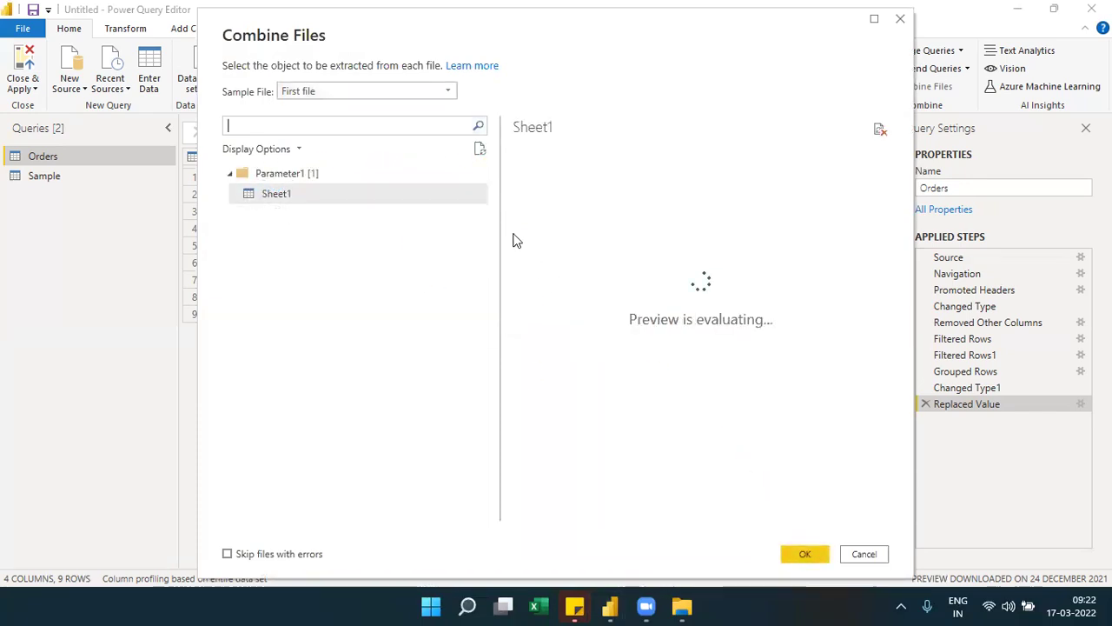
pyautogui.click(412, 92)
pyautogui.click(412, 92)
pyautogui.click(412, 92)
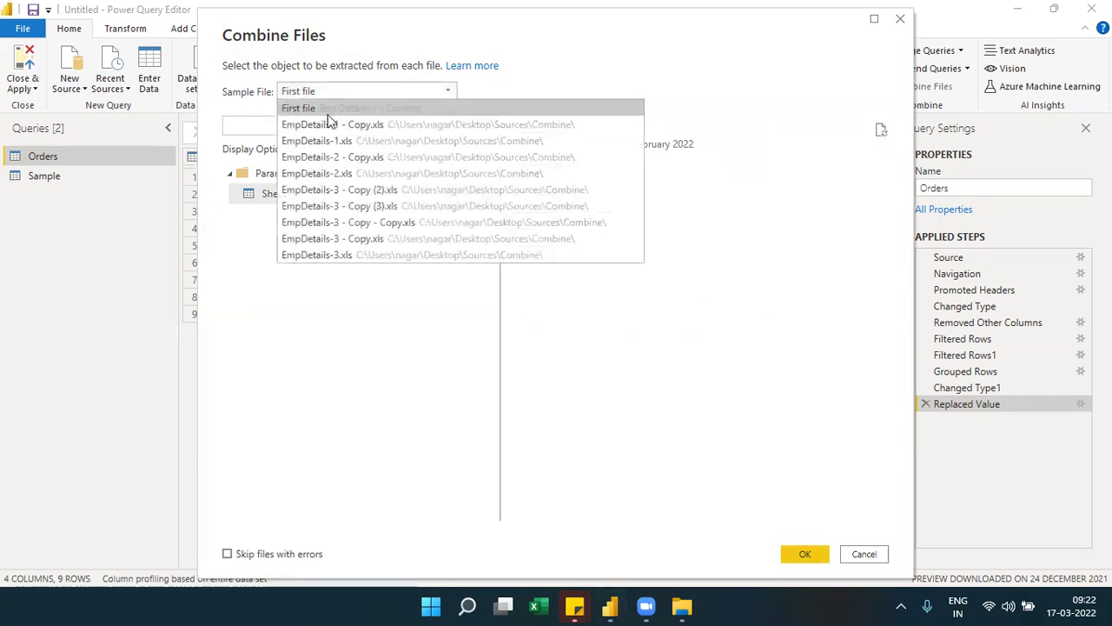
pyautogui.click(364, 109)
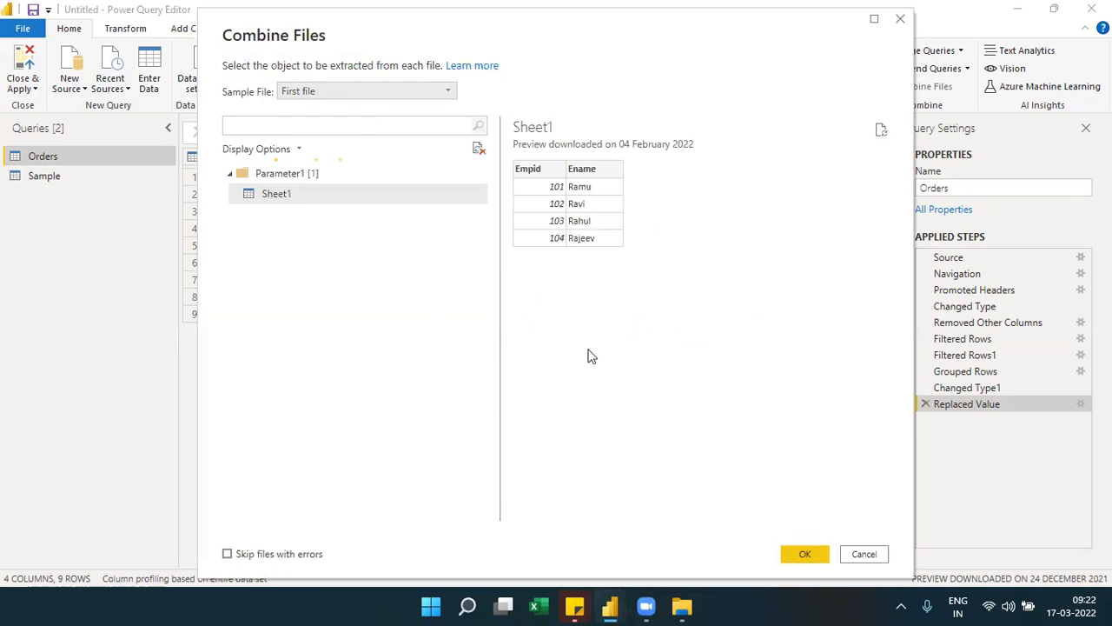
pyautogui.click(804, 554)
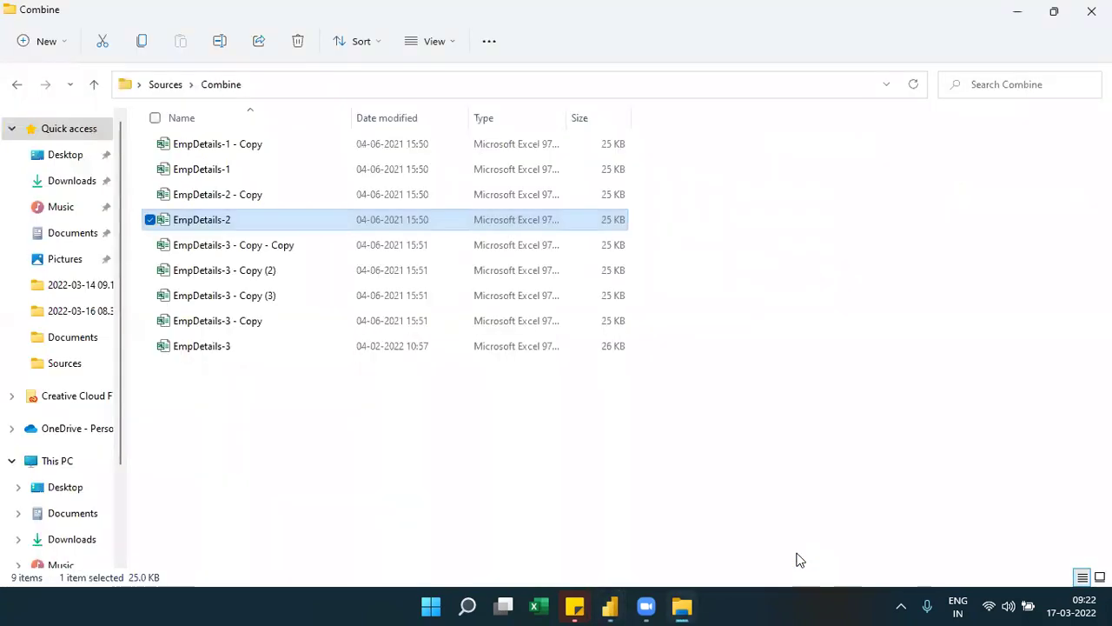
pyautogui.click(610, 606)
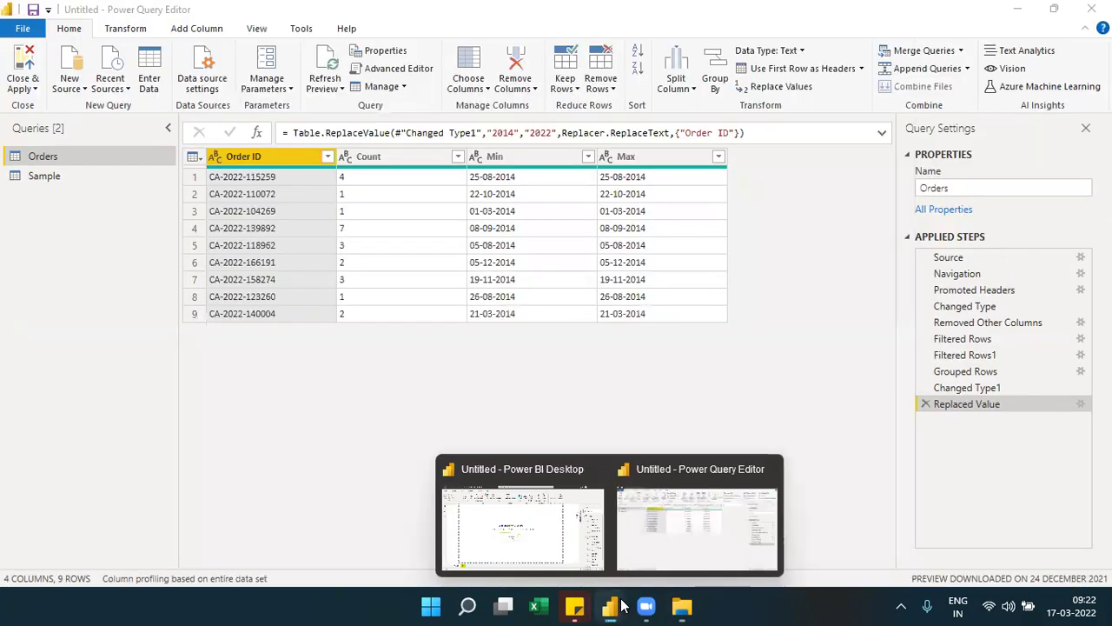
pyautogui.click(670, 560)
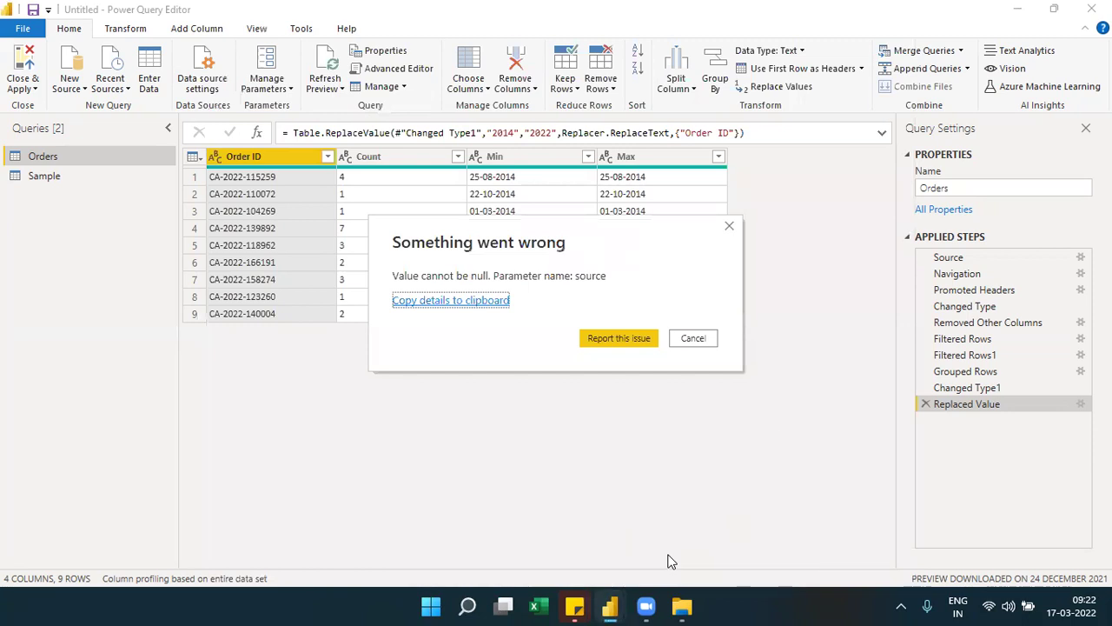
pyautogui.click(691, 341)
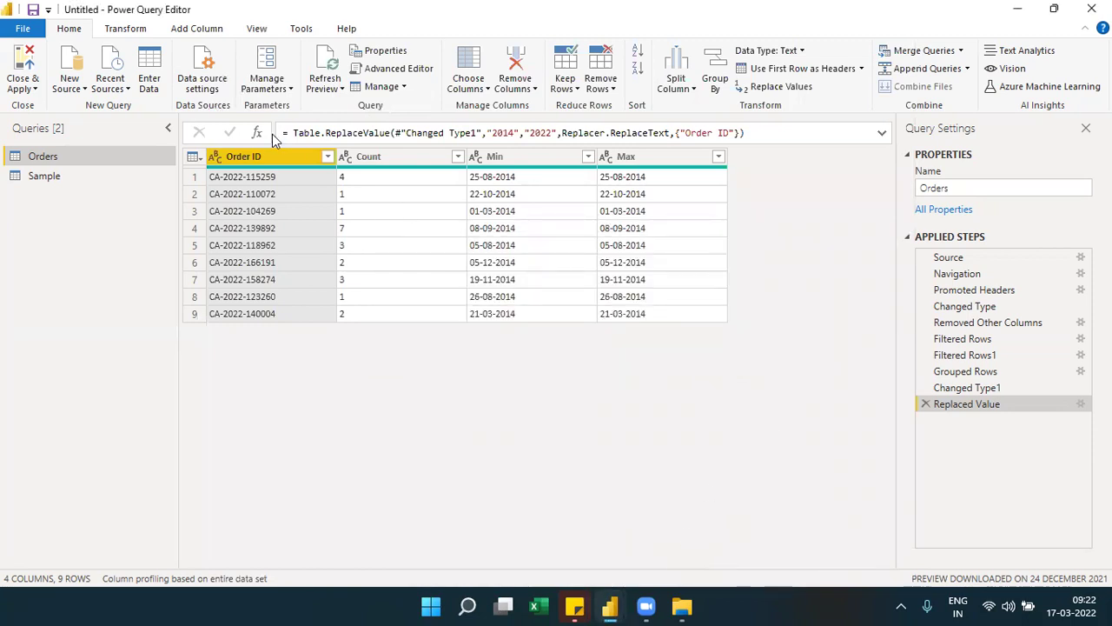
# Add a new Folder data source again, using the Combine subfolder of Sources as its path.
pyautogui.click(81, 90)
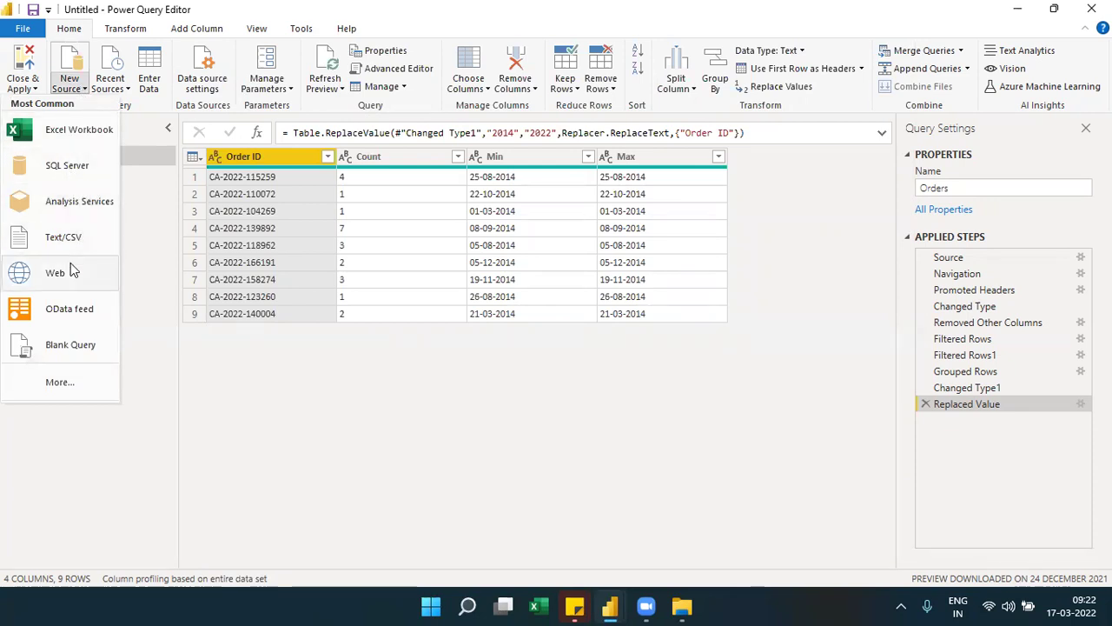
pyautogui.click(66, 387)
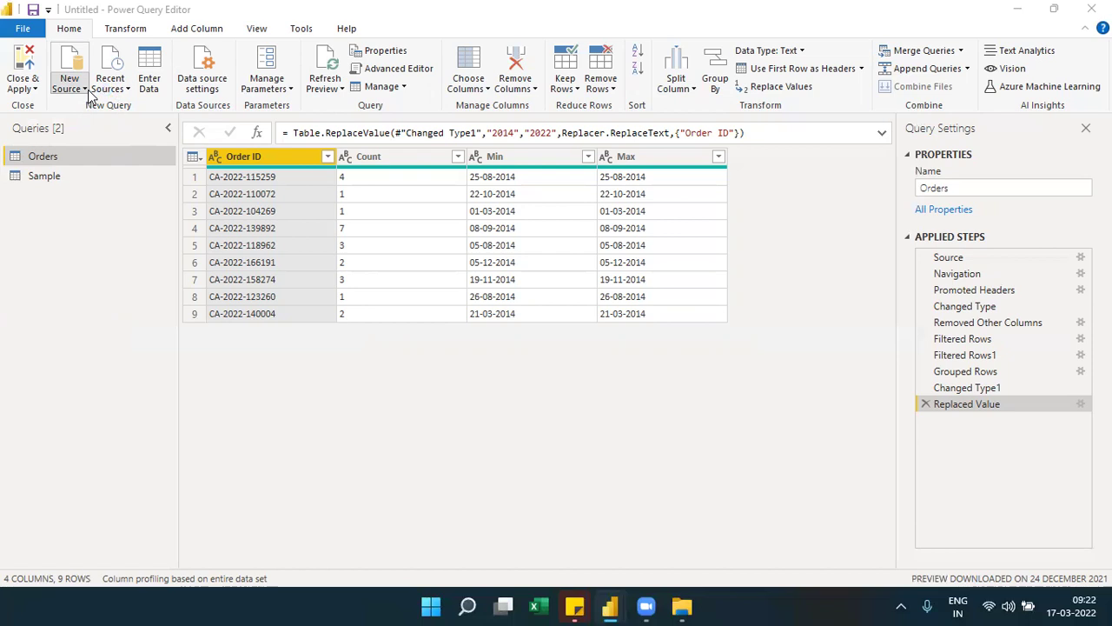
pyautogui.doubleClick(513, 217)
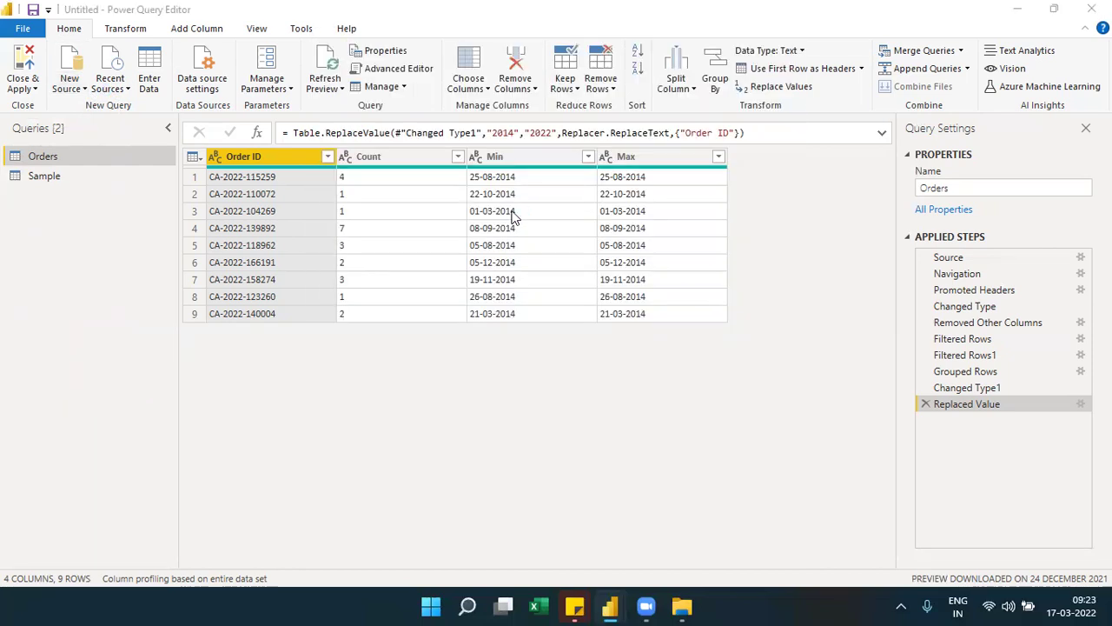
pyautogui.click(709, 284)
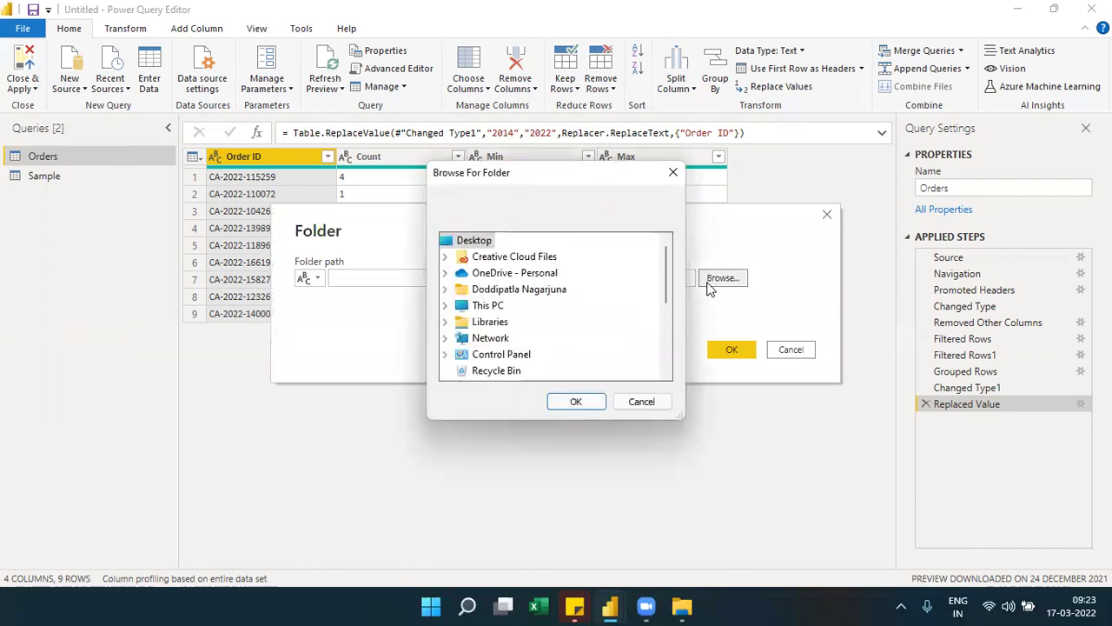
pyautogui.click(664, 324)
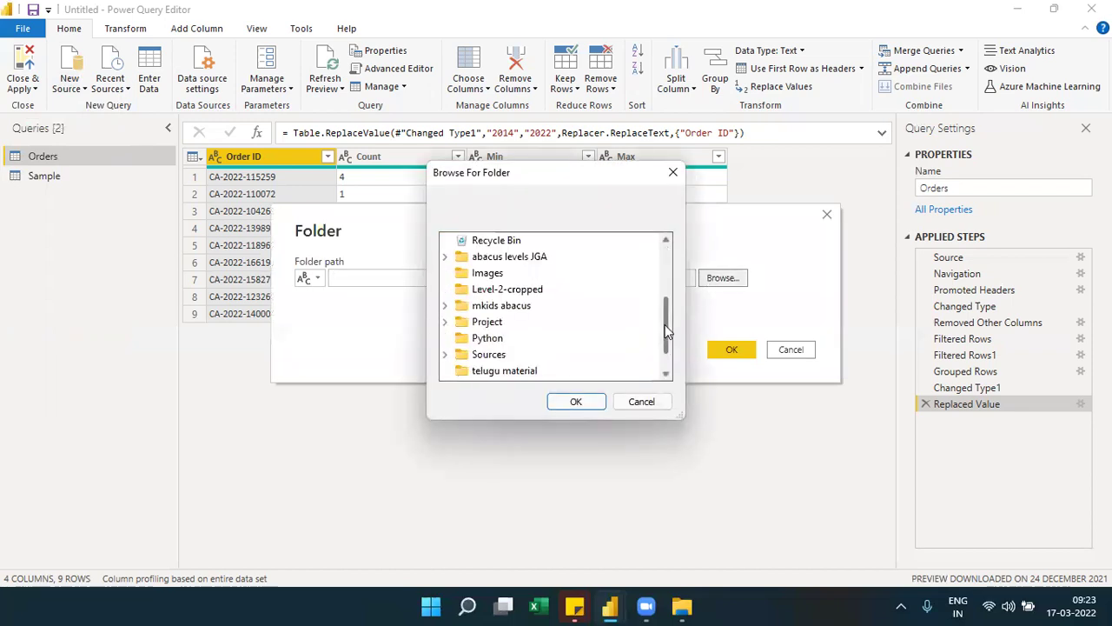
pyautogui.click(445, 354)
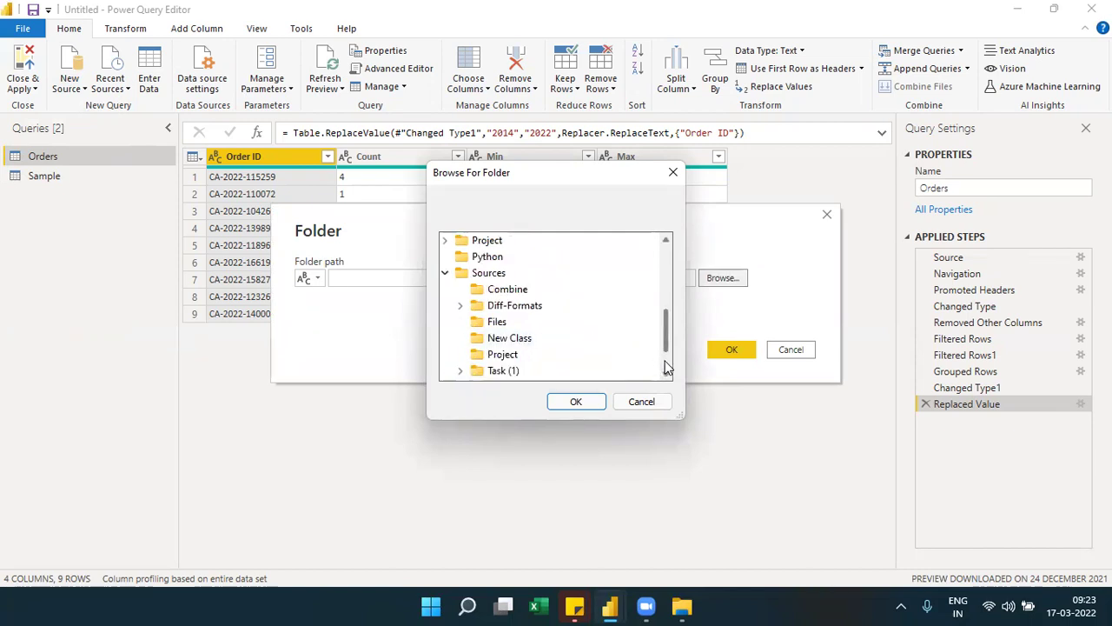
pyautogui.click(508, 289)
pyautogui.click(576, 401)
pyautogui.click(743, 346)
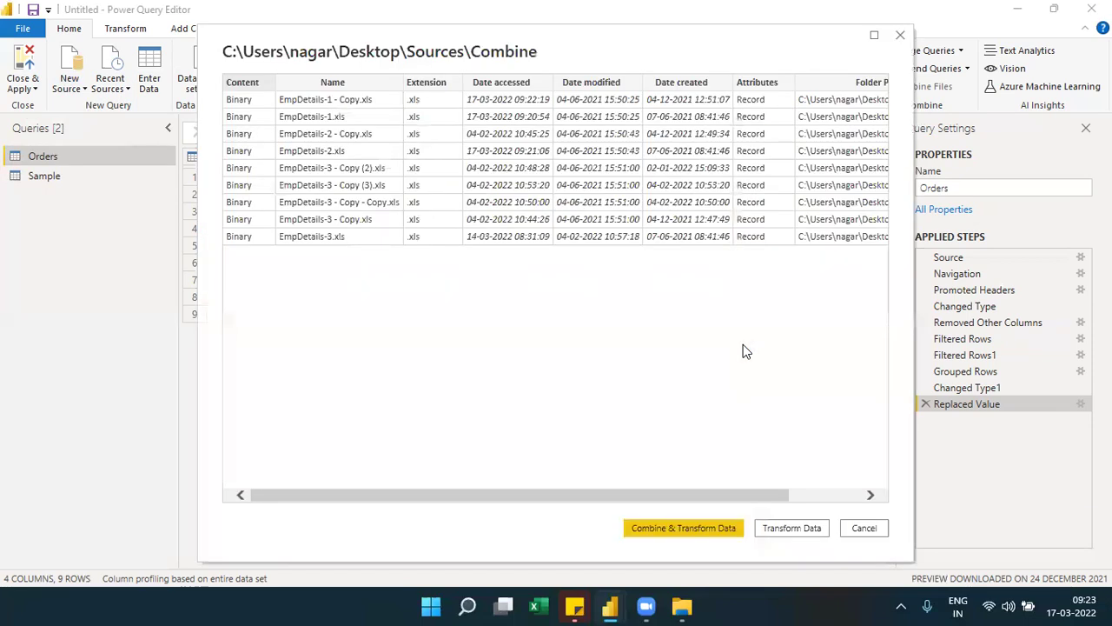
# Combine and transform the listed EmpDetails files, extracting Sheet1 from each with First file as the sample.
pyautogui.click(730, 528)
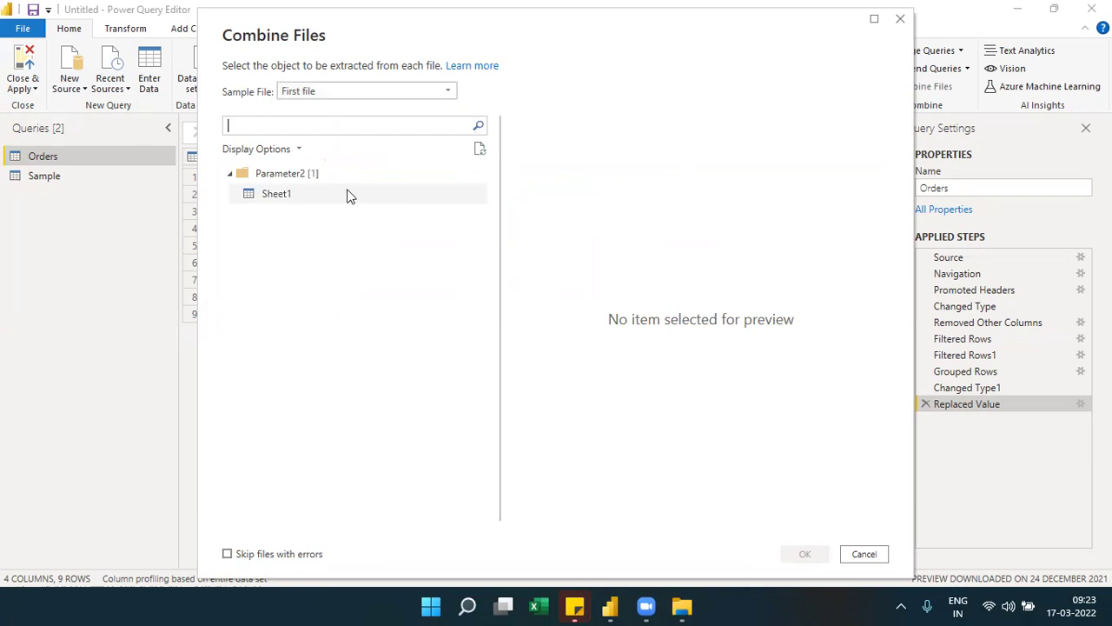
pyautogui.click(289, 193)
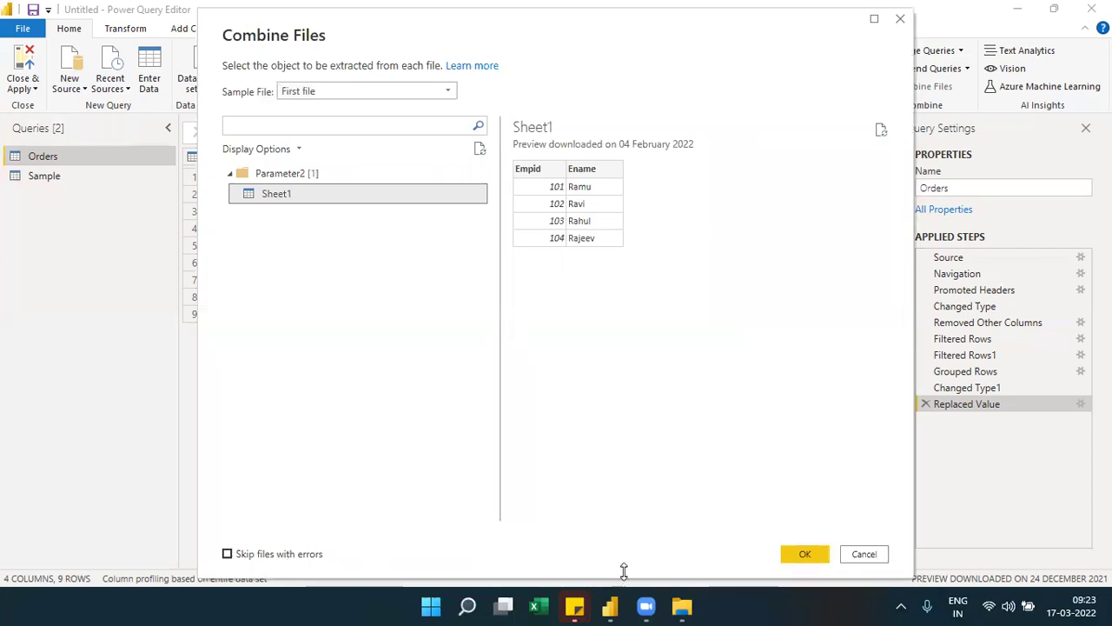
pyautogui.click(682, 606)
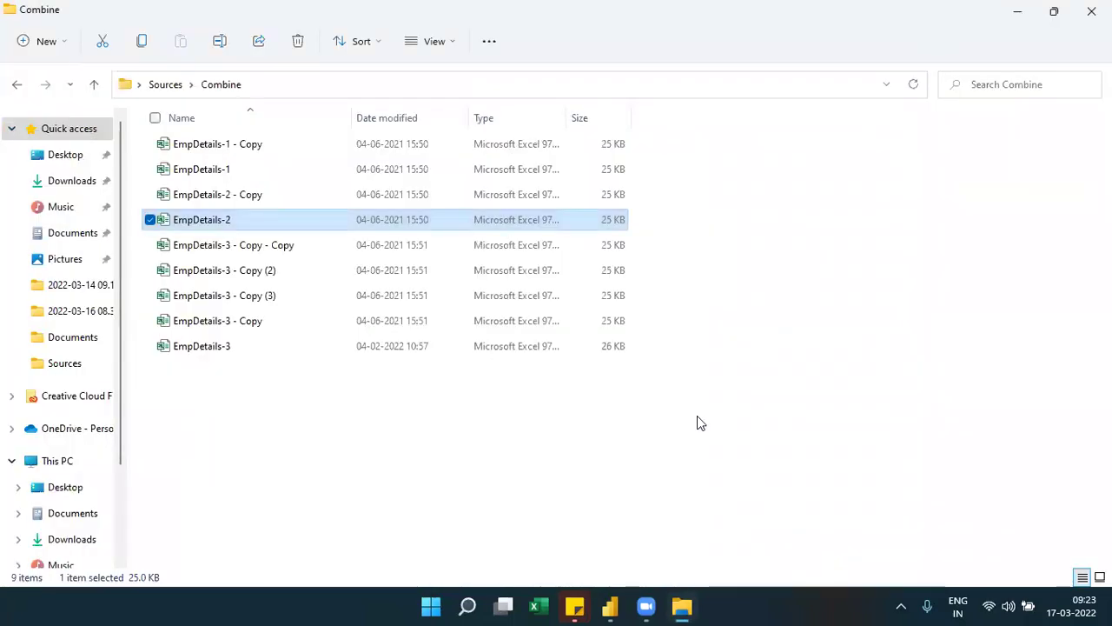
pyautogui.hotkey('alt', 'Tab')
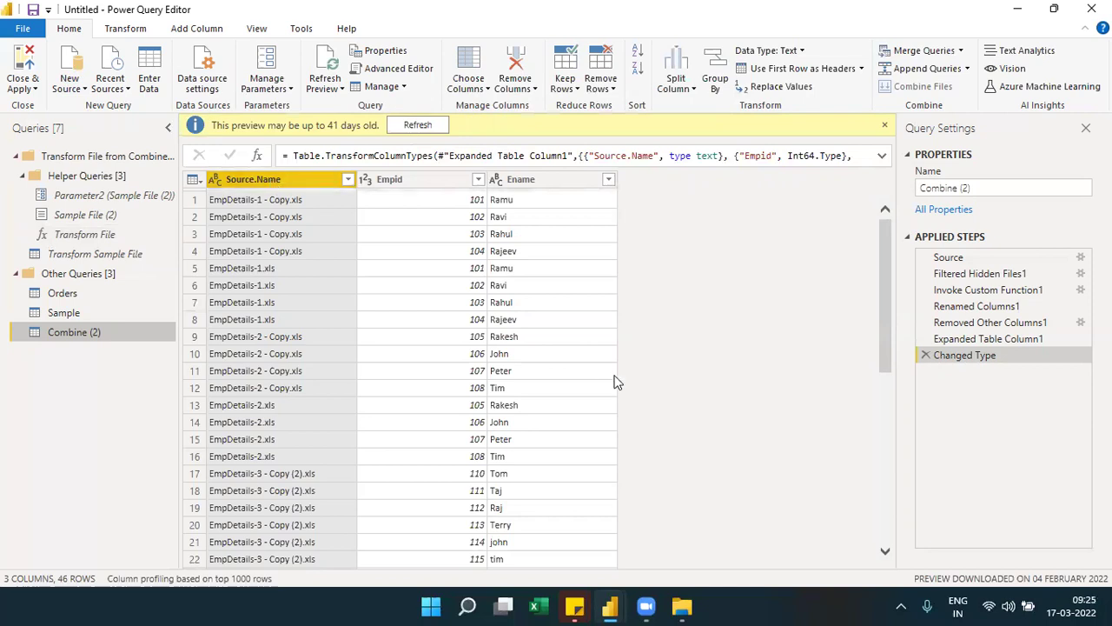
# Switch to File Explorer and permanently delete EmpDetails-3 and its four copies from the Combine folder.
pyautogui.click(685, 606)
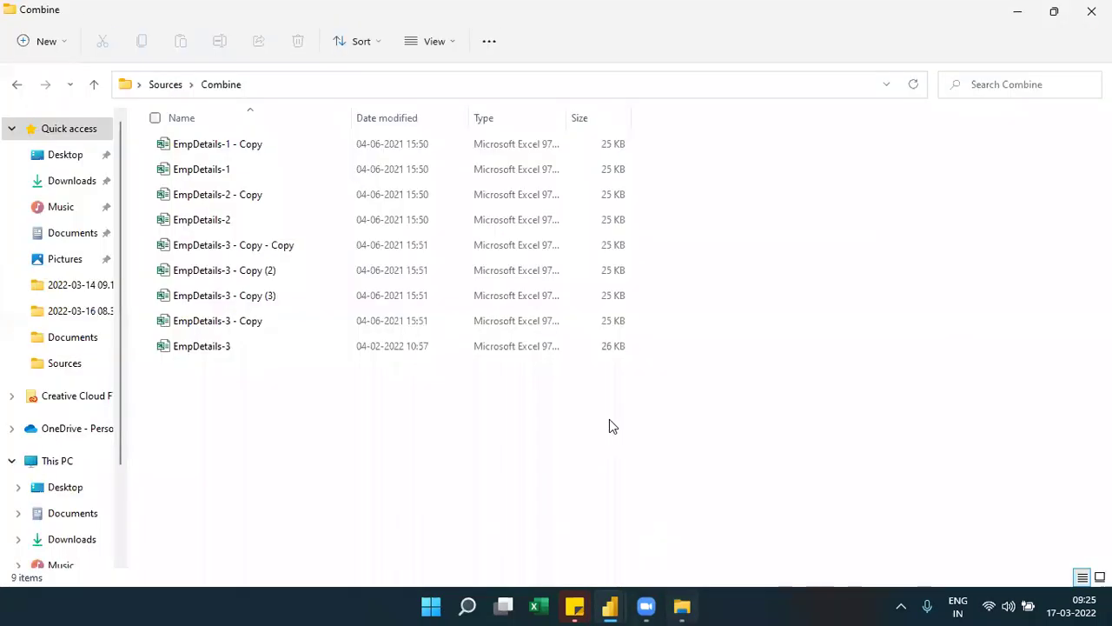
pyautogui.moveTo(612, 404); pyautogui.dragTo(231, 259)
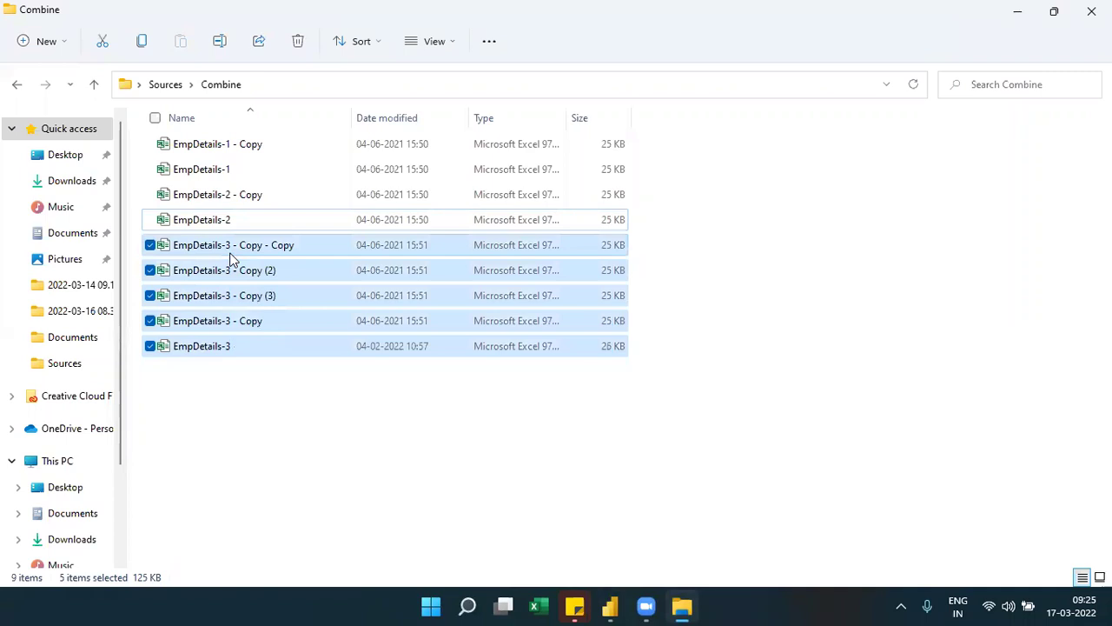
pyautogui.hotkey('shift', 'Delete')
pyautogui.press('Return')
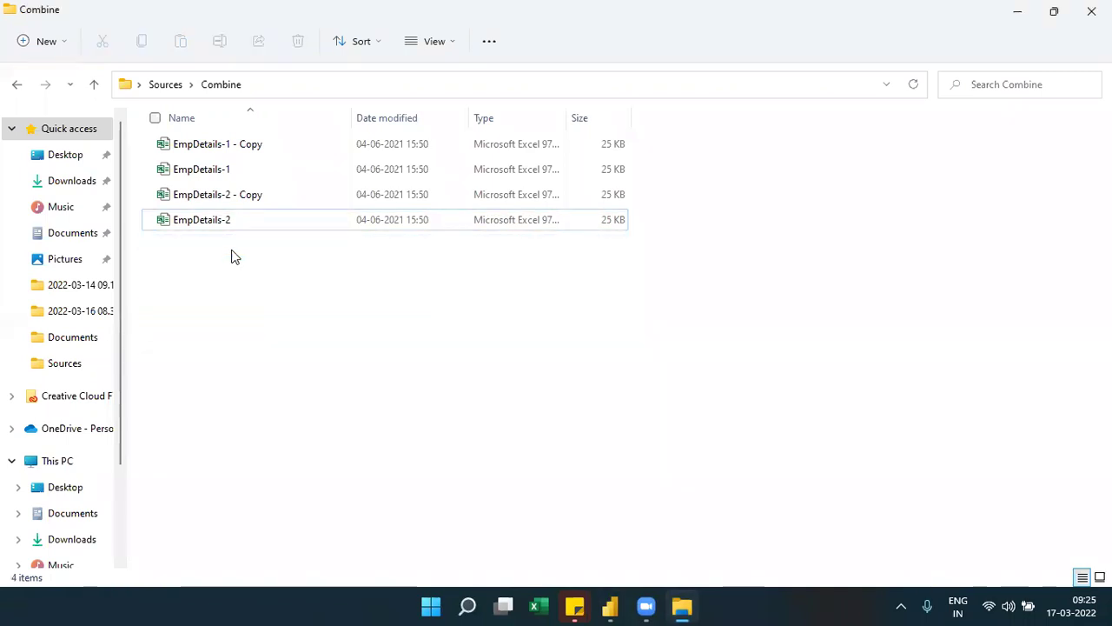
# Duplicate the EmpDetails-2 workbook within the Combine folder.
pyautogui.click(222, 224)
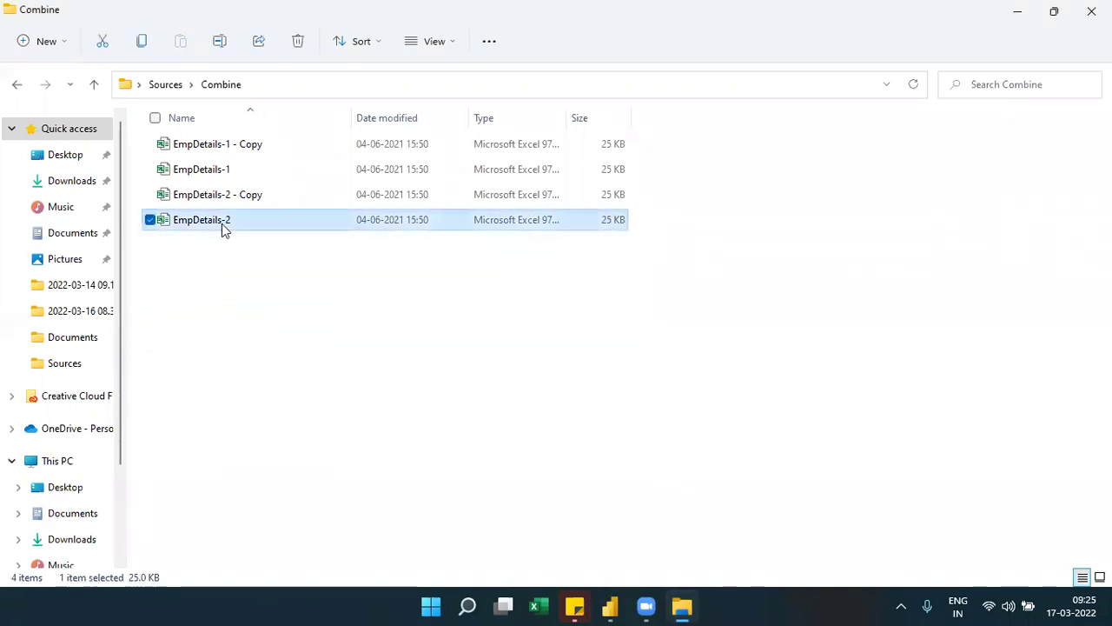
pyautogui.hotkey('ctrl', 'c')
pyautogui.hotkey('ctrl', 'v')
pyautogui.click(469, 417)
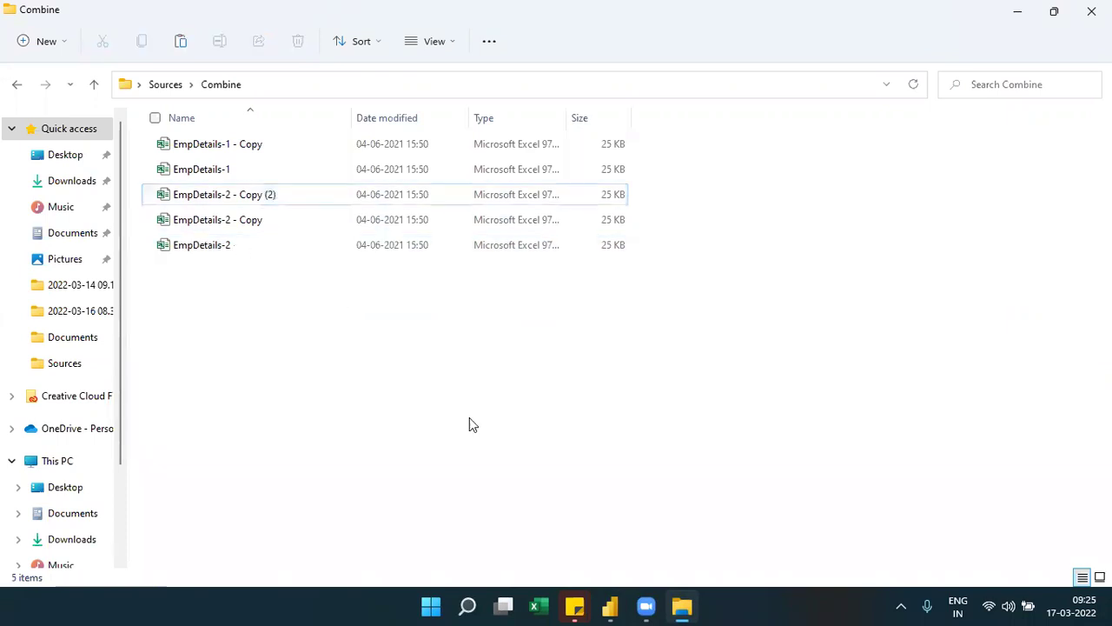
# Return to Power Query Editor and refresh the preview of the Combine (2) query.
pyautogui.moveTo(610, 606)
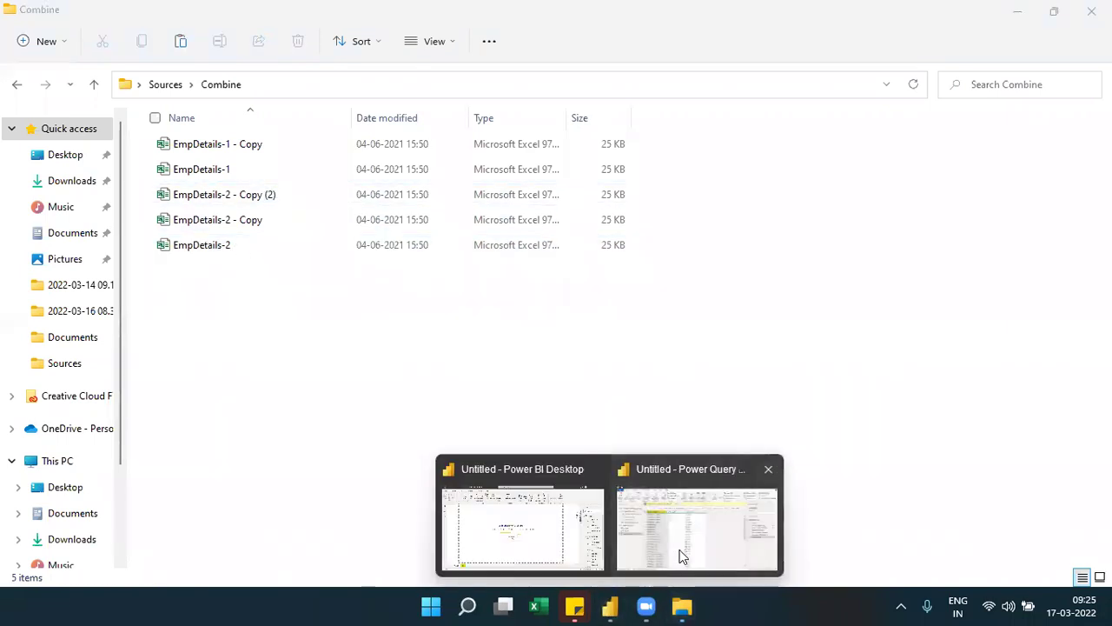
pyautogui.click(678, 551)
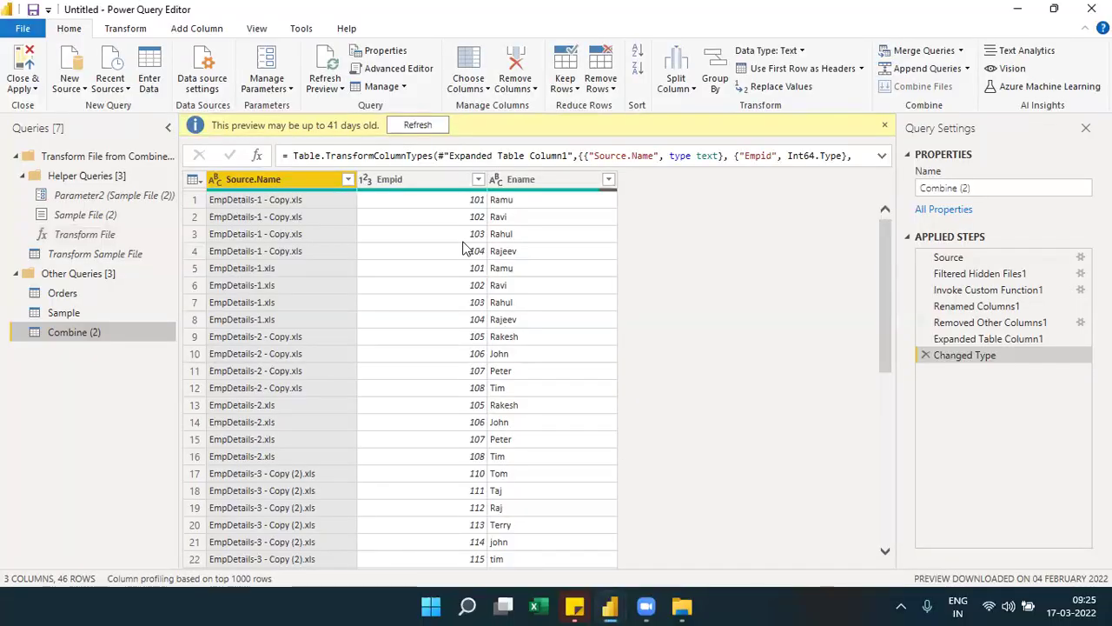
pyautogui.click(333, 87)
pyautogui.click(313, 112)
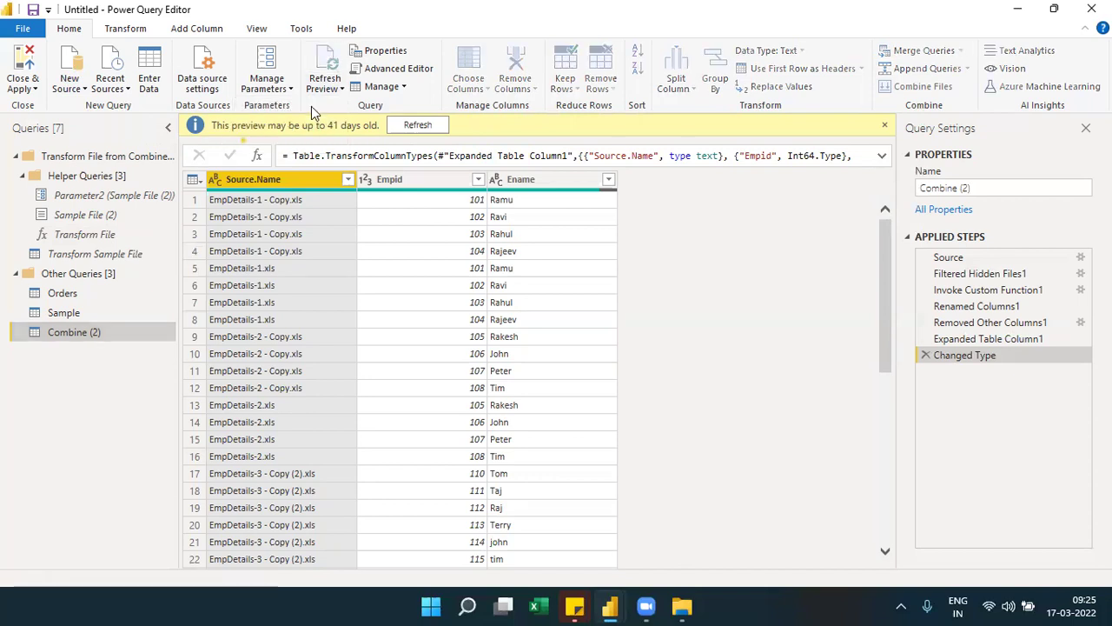